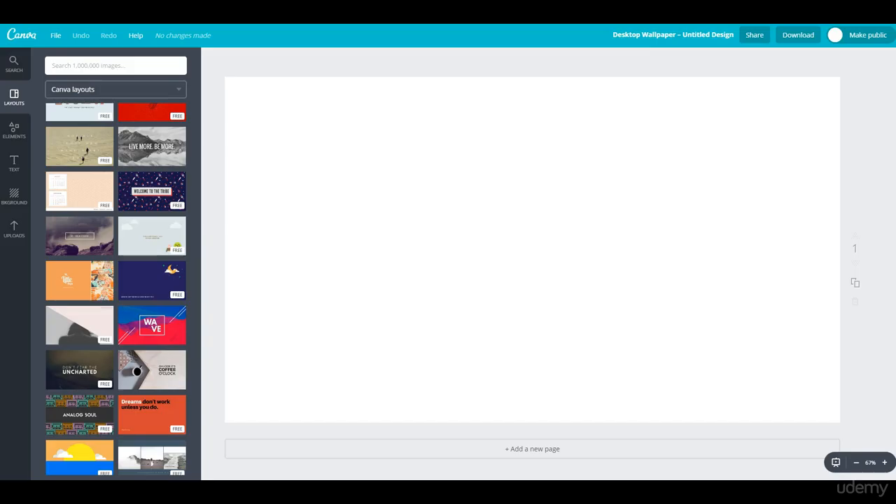
Apply the "Don't Fear the Uncharted" mountain layout and widen the "DON'T FEAR THE" text box on both sides to nearly the page width.
{"action": "left_click", "coordinate": [82, 366]}
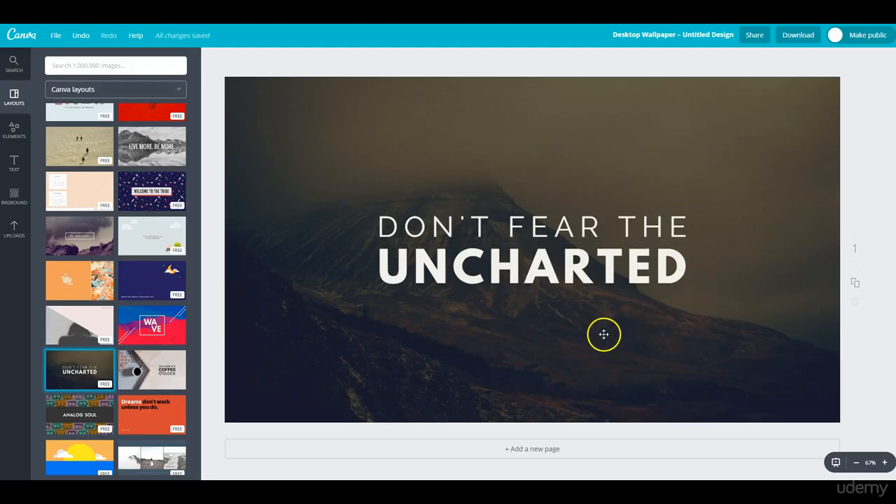
{"action": "left_click", "coordinate": [536, 225]}
{"action": "left_click_drag", "start_coordinate": [346, 224], "coordinate": [234, 226]}
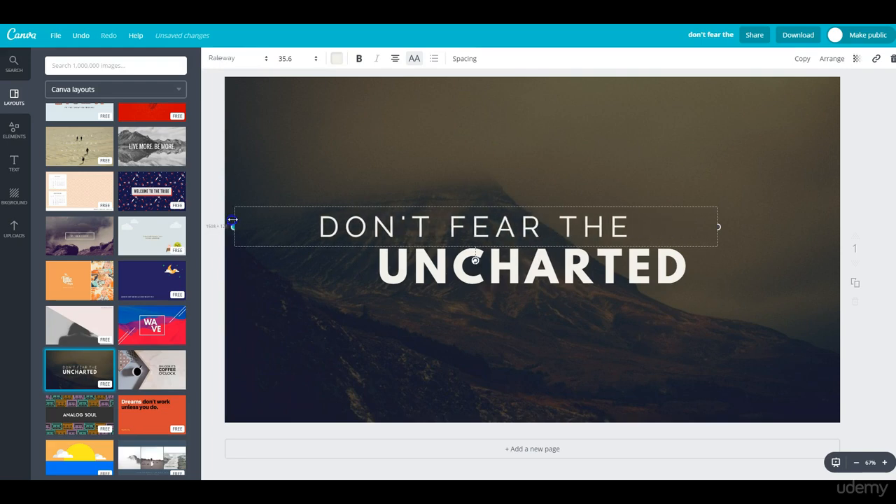
{"action": "left_click_drag", "start_coordinate": [716, 226], "coordinate": [821, 226]}
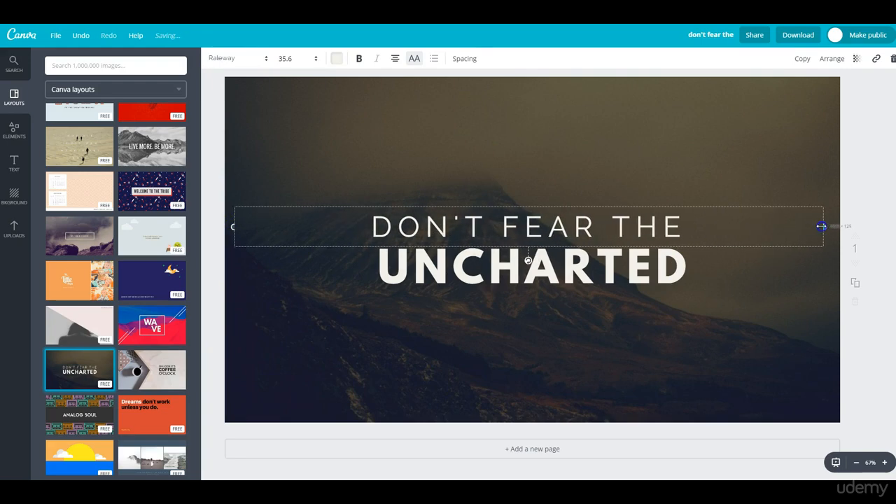
Set the letter spacing of the "DON'T FEAR THE" line to 640.
{"action": "left_click", "coordinate": [468, 61]}
{"action": "left_click_drag", "start_coordinate": [531, 90], "coordinate": [561, 91]}
{"action": "left_click", "coordinate": [656, 210]}
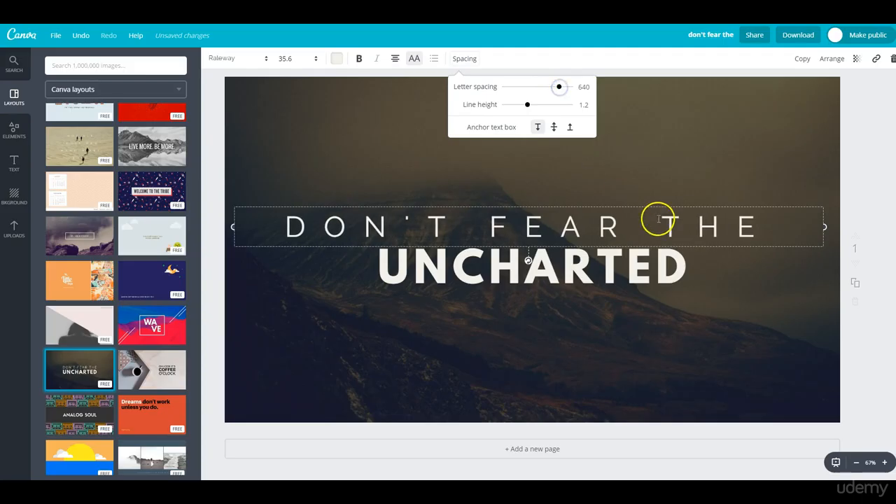
Move "DON'T FEAR THE" to the upper edge of the page and place "UNCHARTED" above the mountain peak.
{"action": "left_click_drag", "start_coordinate": [537, 228], "coordinate": [538, 120]}
{"action": "left_click_drag", "start_coordinate": [516, 262], "coordinate": [508, 183]}
{"action": "left_click", "coordinate": [373, 35]}
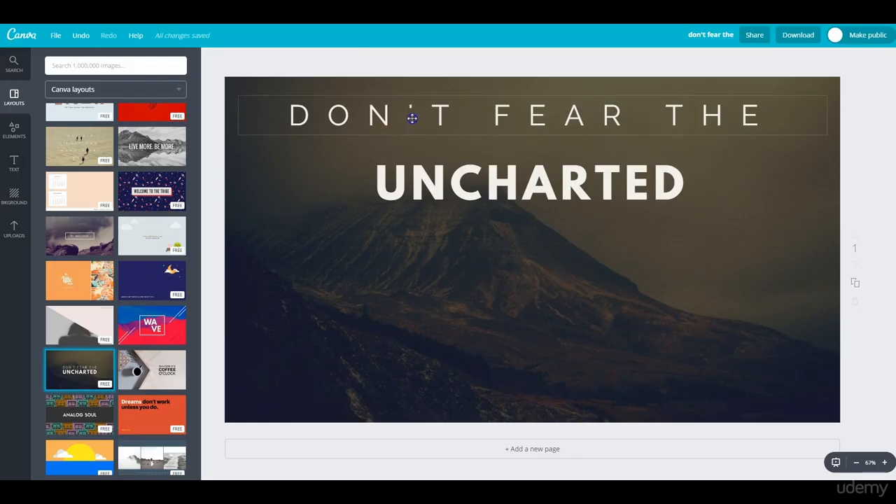
Set the font size of the "DON'T FEAR THE" line to 21.
{"action": "left_click", "coordinate": [411, 116]}
{"action": "left_click", "coordinate": [299, 64]}
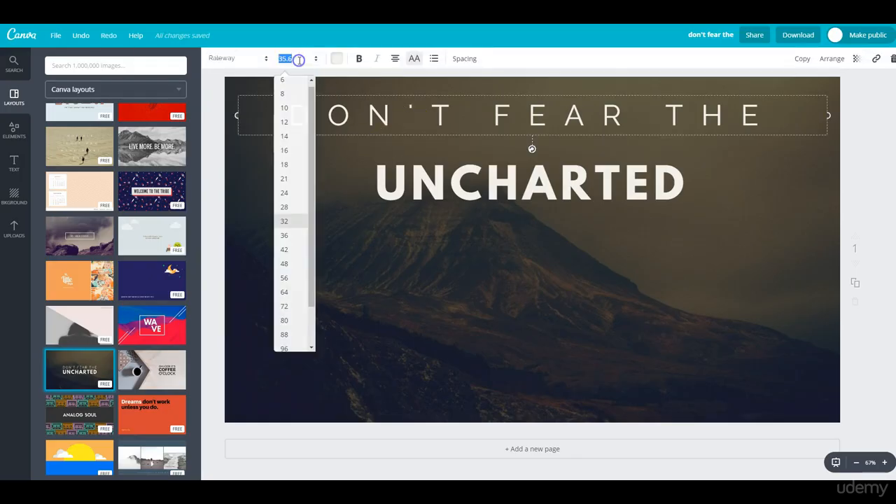
{"action": "left_click", "coordinate": [287, 177]}
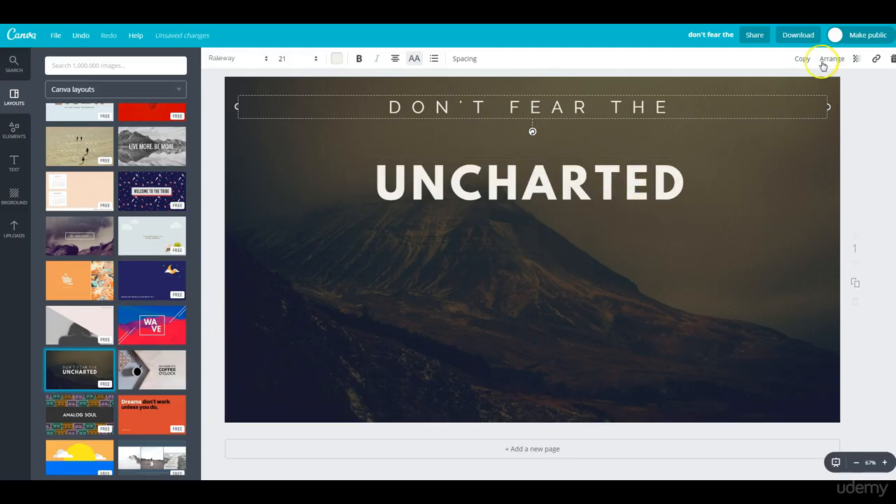
Widen the letter spacing of "DON'T FEAR THE" to about the width of "UNCHARTED" and move "UNCHARTED" up directly beneath it.
{"action": "left_click", "coordinate": [470, 59]}
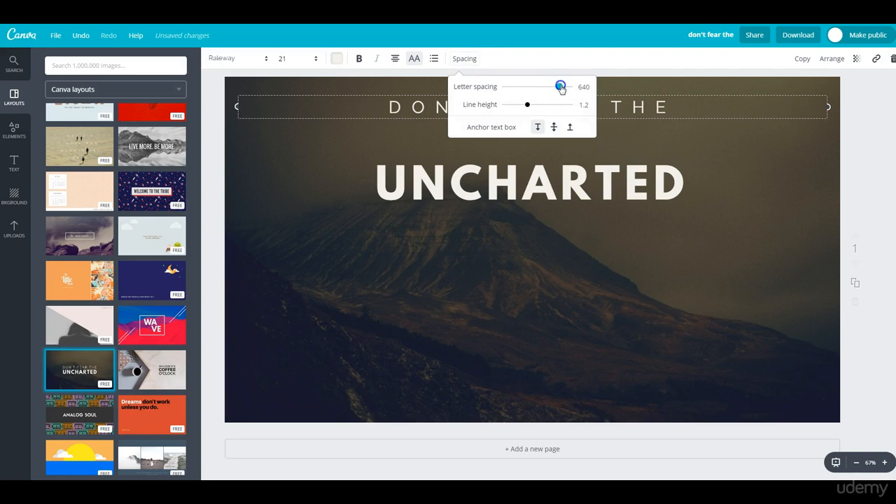
{"action": "left_click_drag", "start_coordinate": [561, 88], "coordinate": [572, 91]}
{"action": "left_click", "coordinate": [494, 105]}
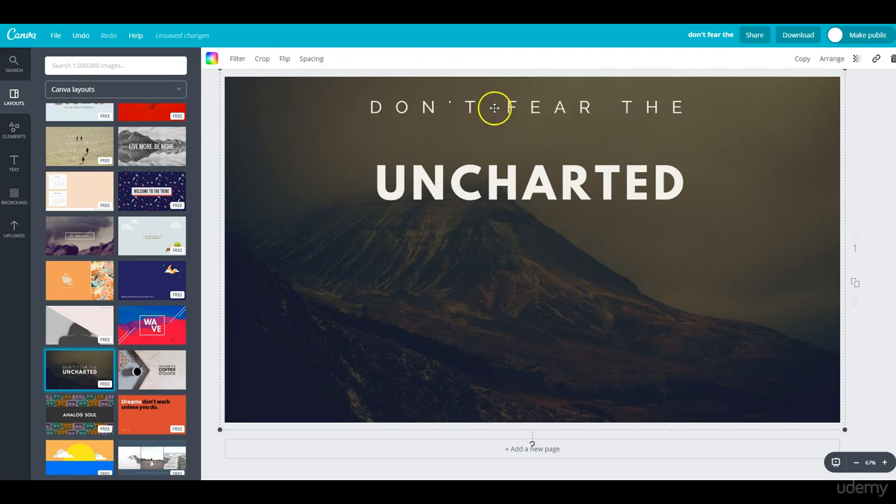
{"action": "left_click_drag", "start_coordinate": [490, 178], "coordinate": [486, 141]}
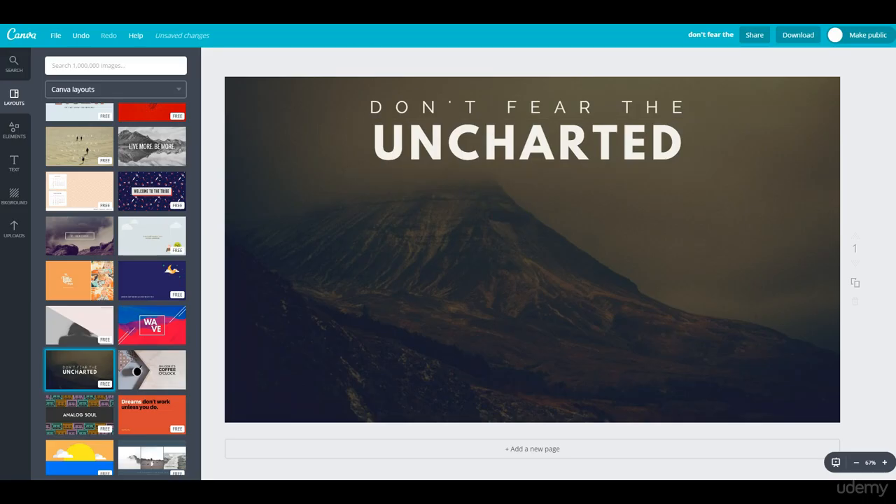
Set the letter spacing of "DON'T FEAR THE" to 760.
{"action": "left_click", "coordinate": [474, 107]}
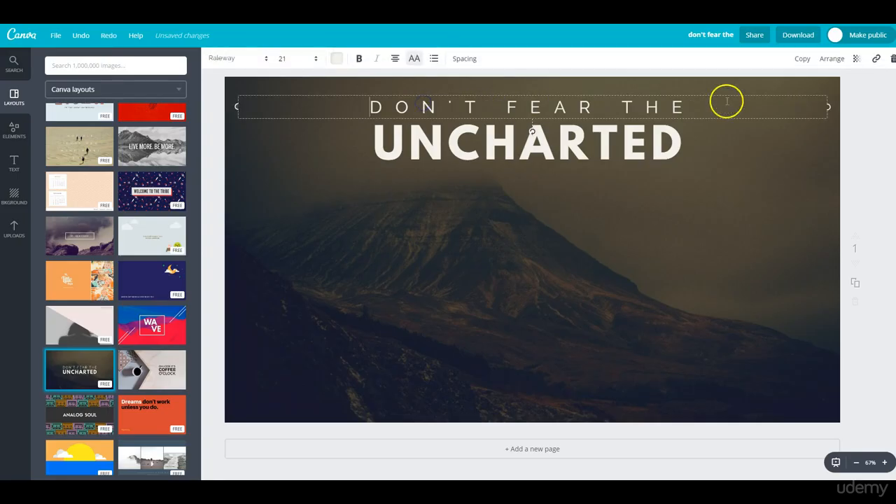
{"action": "left_click", "coordinate": [464, 58]}
{"action": "left_click_drag", "start_coordinate": [563, 87], "coordinate": [567, 90]}
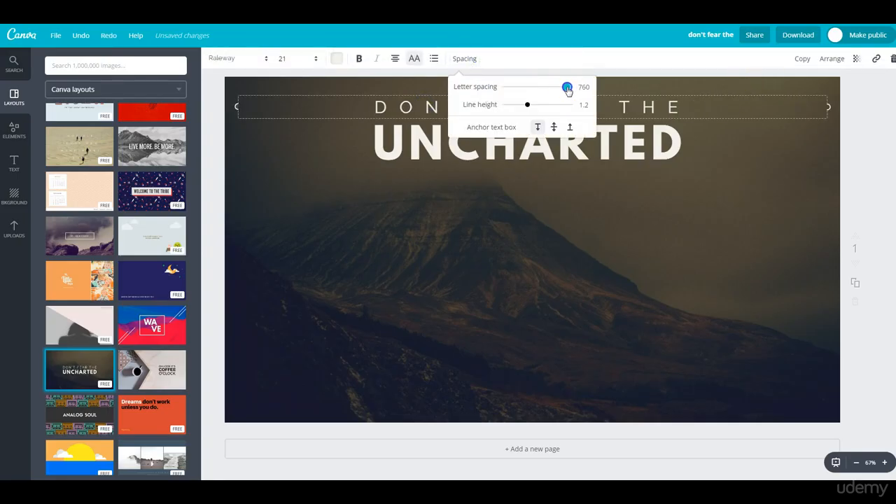
{"action": "left_click", "coordinate": [532, 226]}
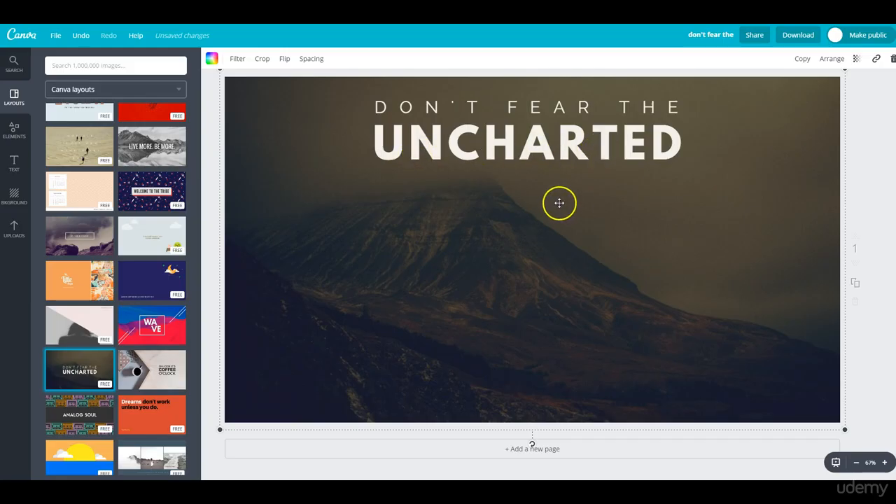
Change the font of "UNCHARTED" to Raleway so it matches the line above.
{"action": "left_click", "coordinate": [519, 150]}
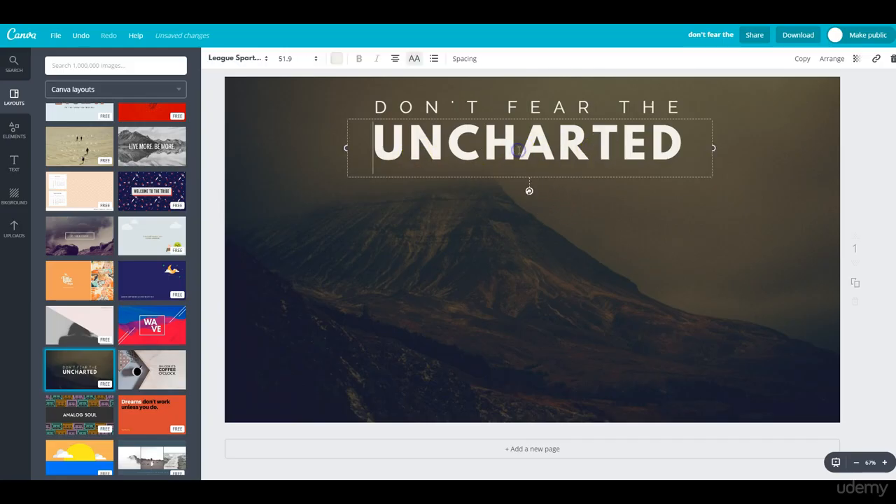
{"action": "left_click", "coordinate": [525, 106]}
{"action": "left_click", "coordinate": [530, 110]}
{"action": "left_click", "coordinate": [529, 143]}
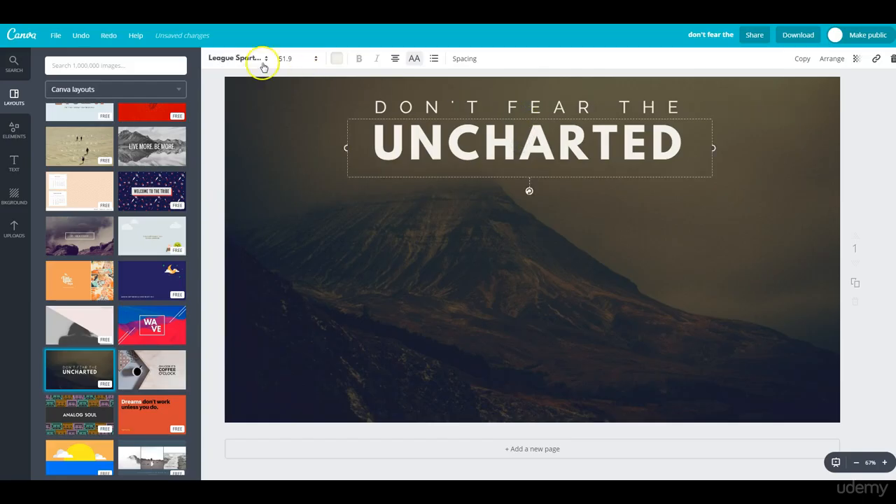
{"action": "left_click", "coordinate": [265, 59]}
{"action": "left_click", "coordinate": [231, 117]}
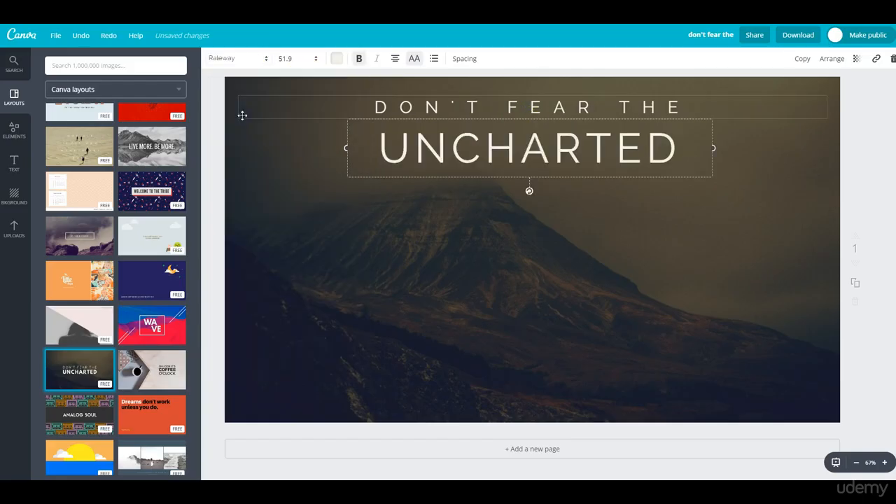
{"action": "left_click", "coordinate": [529, 250]}
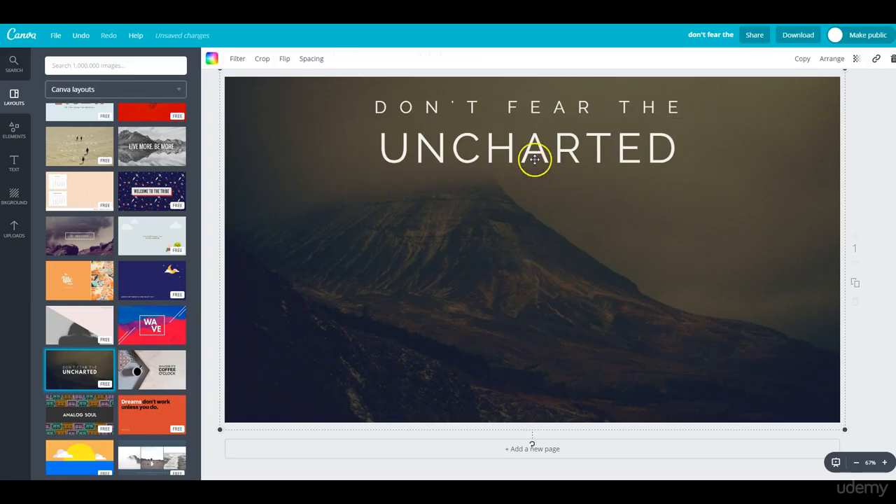
Try to italicize the word "UNCHARTED".
{"action": "left_click", "coordinate": [534, 158]}
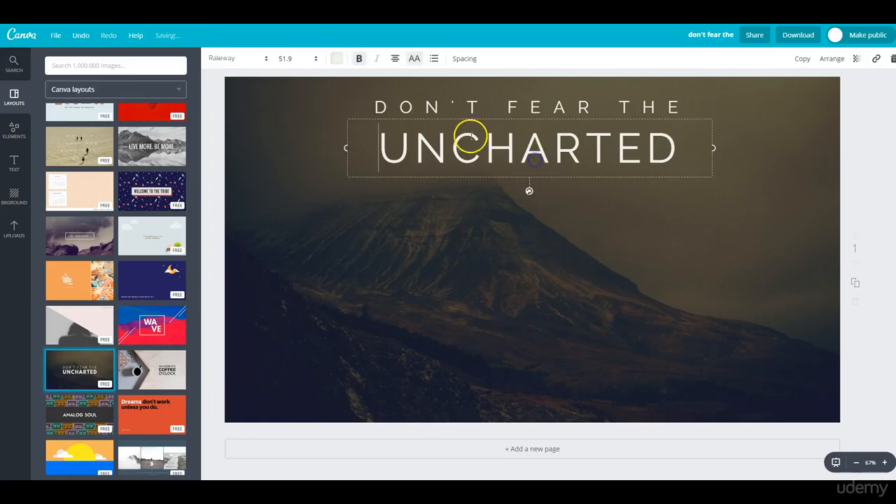
{"action": "left_click", "coordinate": [377, 61]}
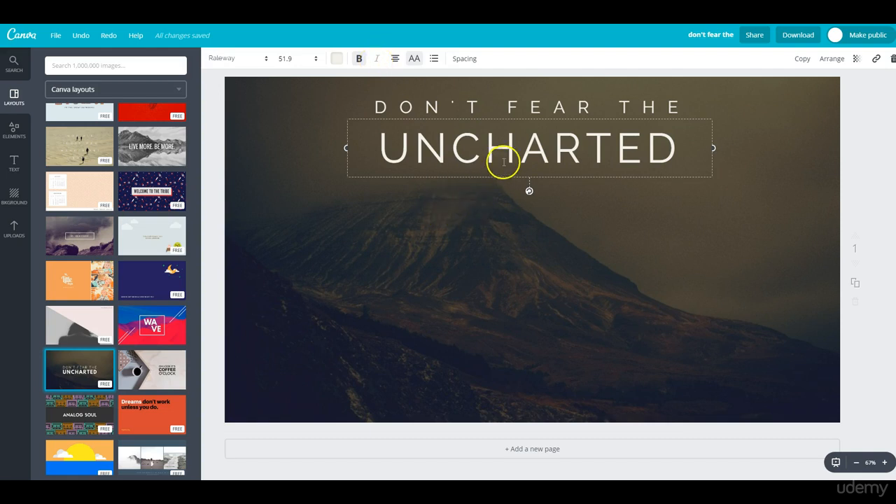
{"action": "left_click", "coordinate": [502, 224]}
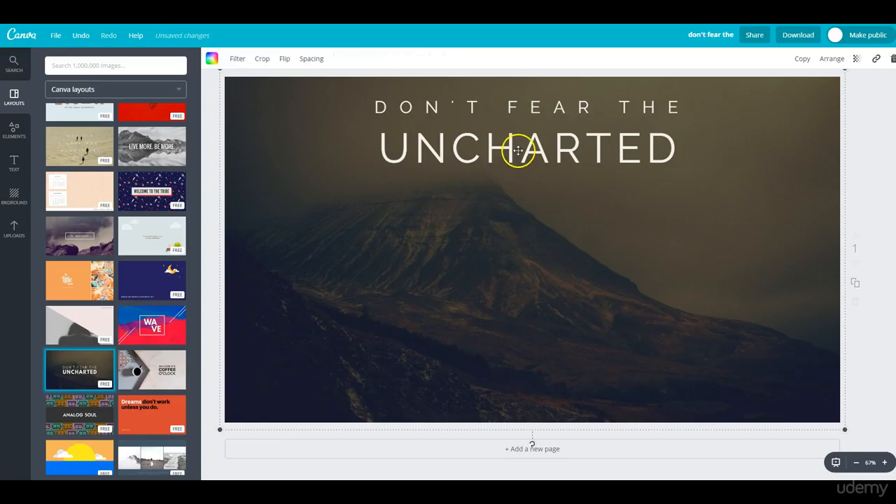
Color the word "UNCHARTED" yellow-orange from the default palette.
{"action": "left_click", "coordinate": [519, 150]}
{"action": "left_click", "coordinate": [338, 59]}
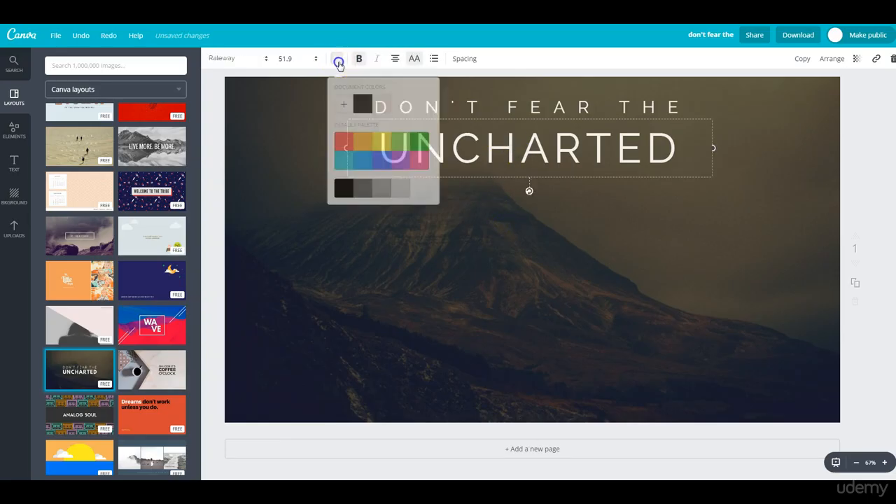
{"action": "left_click", "coordinate": [373, 140]}
{"action": "left_click", "coordinate": [504, 245]}
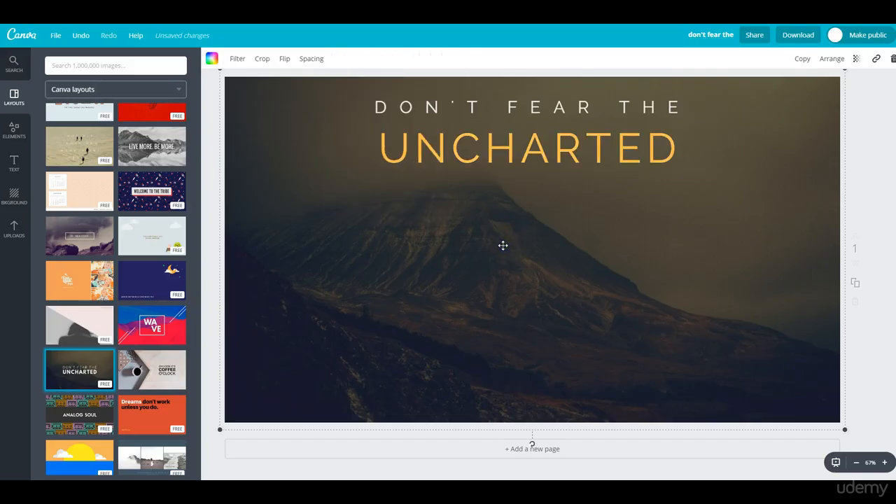
Reduce the letter spacing of "DON'T FEAR THE" to 710 to match the width of "UNCHARTED".
{"action": "left_click", "coordinate": [472, 106]}
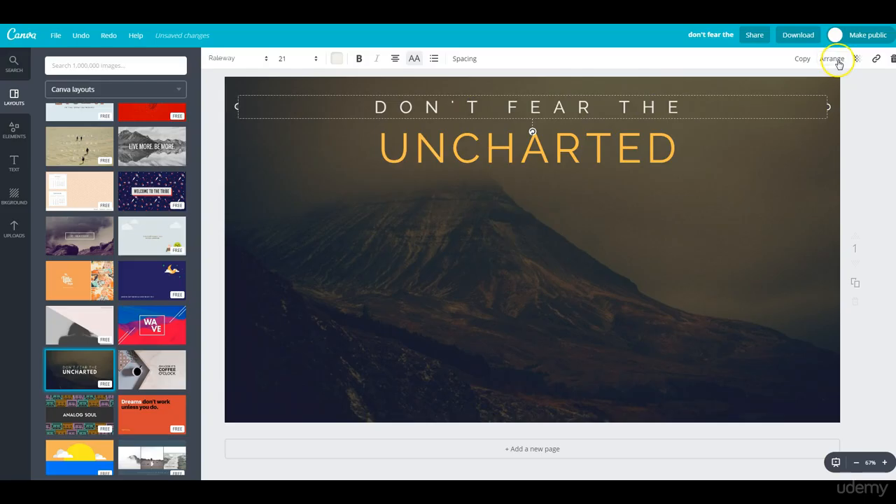
{"action": "left_click", "coordinate": [464, 59]}
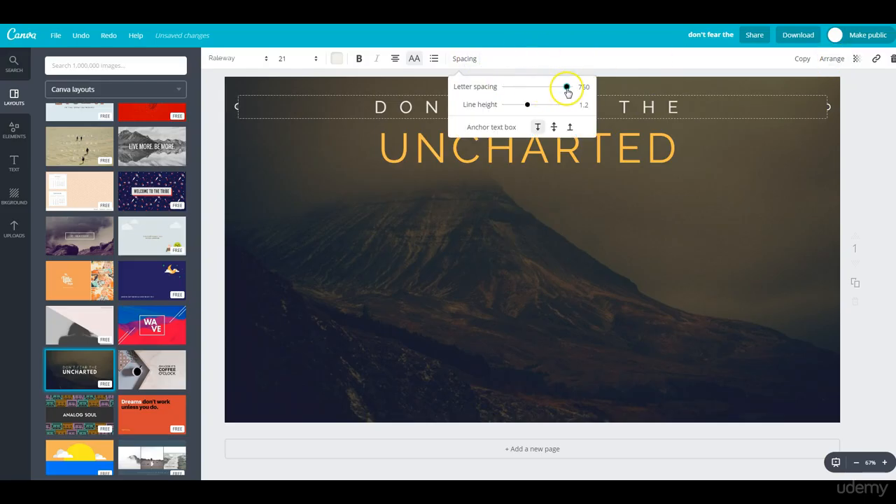
{"action": "left_click_drag", "start_coordinate": [567, 91], "coordinate": [565, 92]}
{"action": "left_click", "coordinate": [551, 225]}
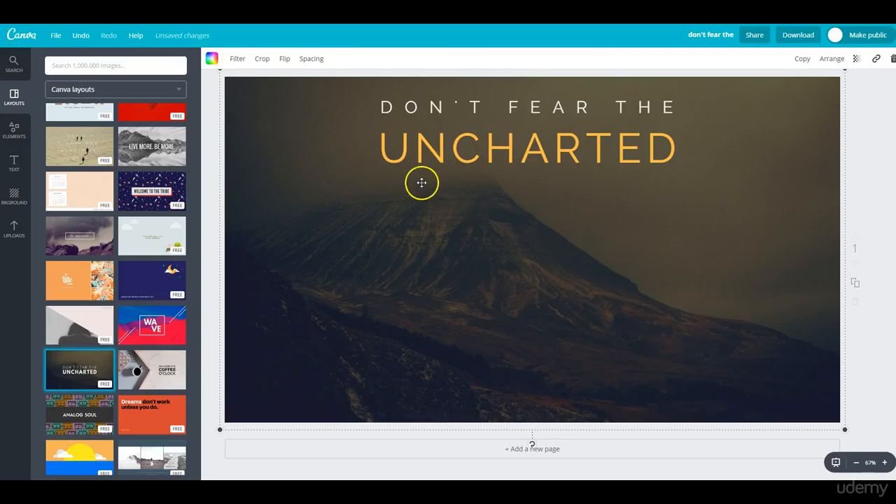
Change the font of the whole "DON'T FEAR THE" line to PT Sans and make it italic.
{"action": "left_click", "coordinate": [515, 110]}
{"action": "left_click_drag", "start_coordinate": [680, 110], "coordinate": [366, 99]}
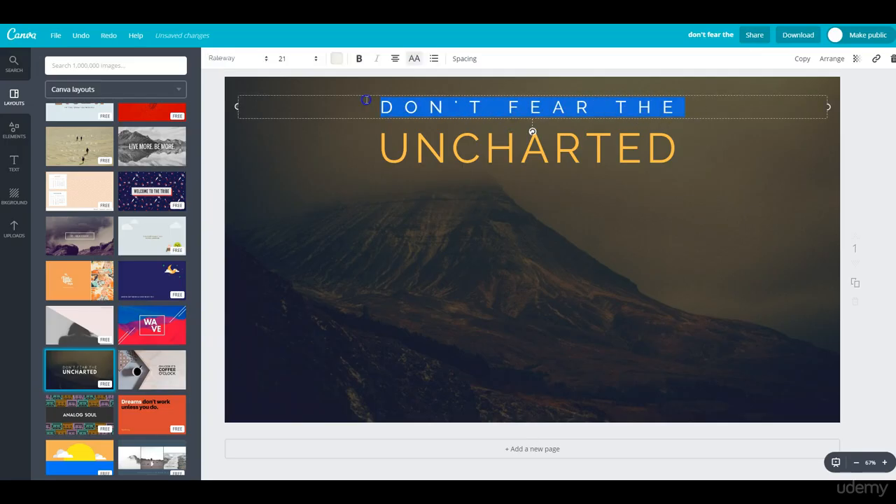
{"action": "left_click", "coordinate": [253, 59]}
{"action": "left_click", "coordinate": [239, 113]}
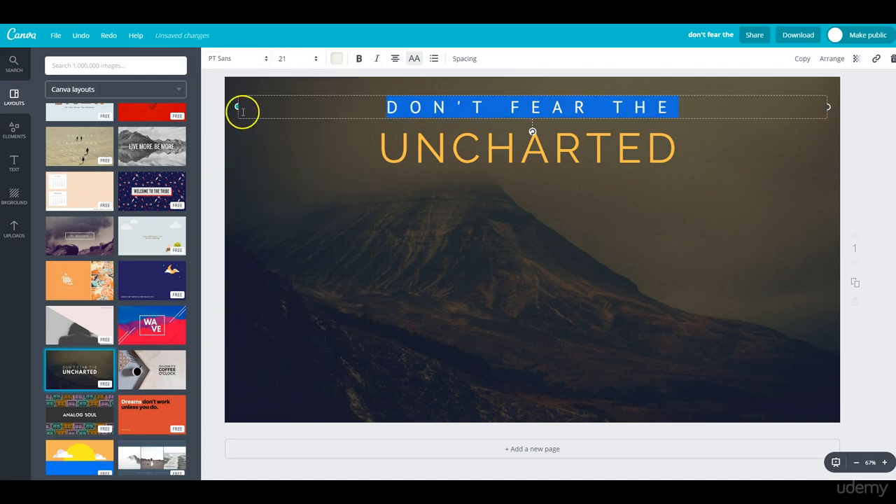
{"action": "left_click", "coordinate": [377, 62]}
{"action": "left_click", "coordinate": [496, 248]}
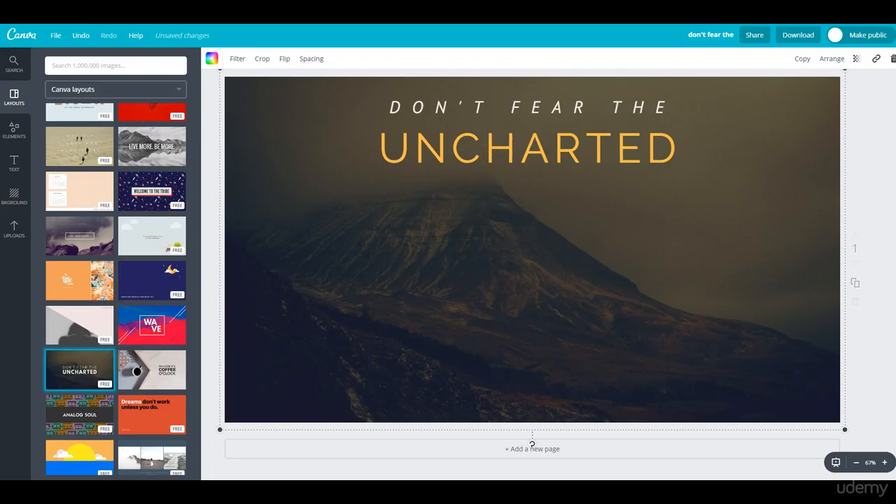
Clear the "DON'T FEAR THE" text, turn off its all-uppercase formatting, and re-enter it as "Don't Fear The".
{"action": "left_click", "coordinate": [451, 106]}
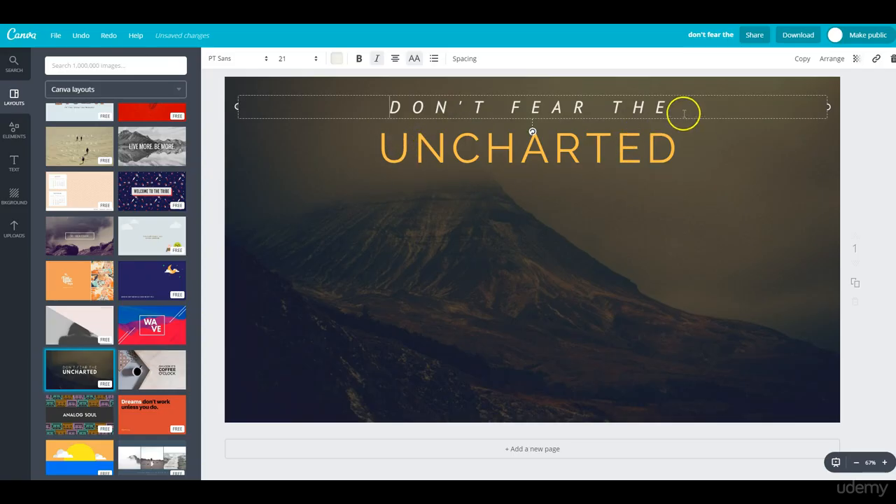
{"action": "key", "text": "BackSpace"}
{"action": "key", "text": "BackSpace"}
{"action": "key", "text": "BackSpace"}
{"action": "key", "text": "BackSpace"}
{"action": "key", "text": "BackSpace"}
{"action": "key", "text": "BackSpace"}
{"action": "key", "text": "BackSpace"}
{"action": "key", "text": "BackSpace"}
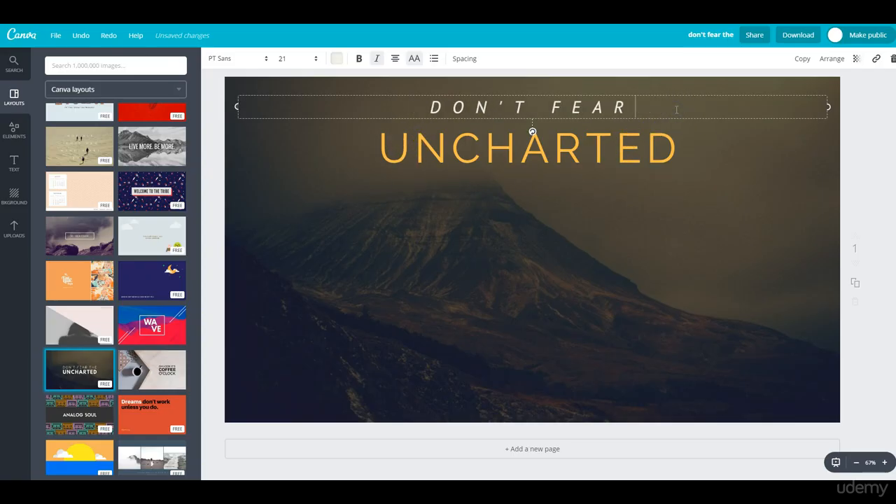
{"action": "key", "text": "BackSpace"}
{"action": "key", "text": "BackSpace"}
{"action": "key", "text": "BackSpace"}
{"action": "key", "text": "BackSpace"}
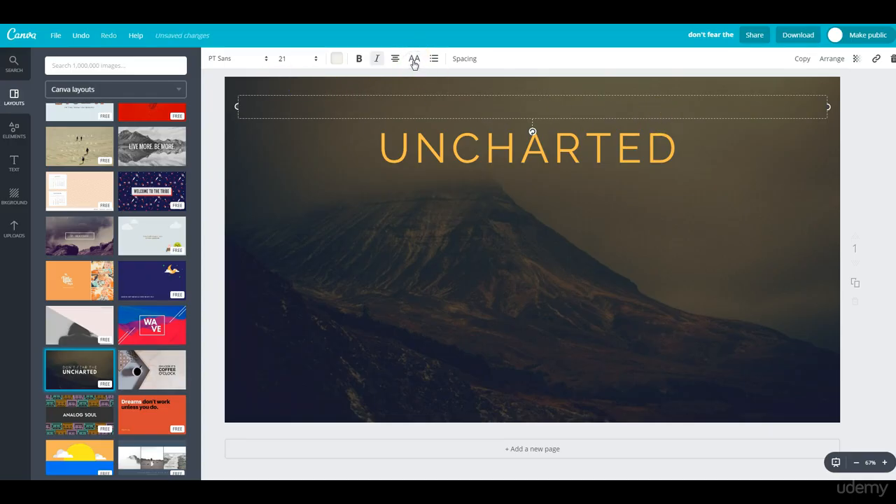
{"action": "left_click", "coordinate": [487, 106]}
{"action": "type", "text": "Don't Fe"}
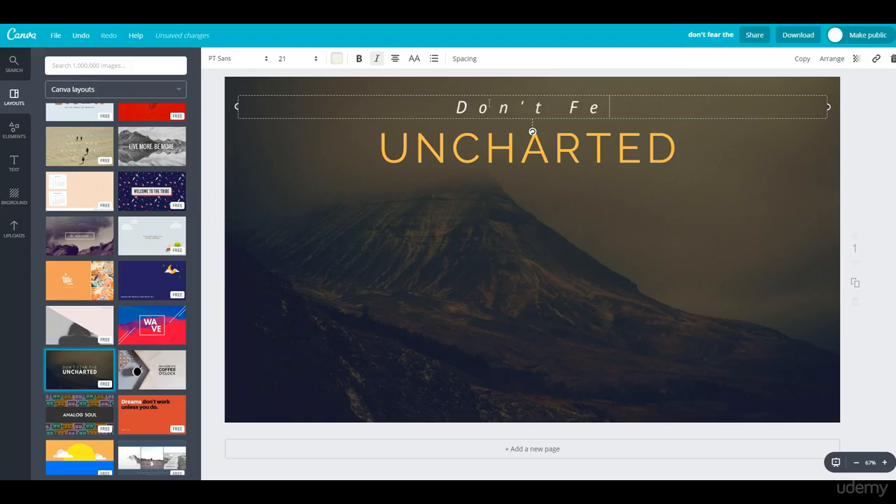
{"action": "type", "text": "ar The"}
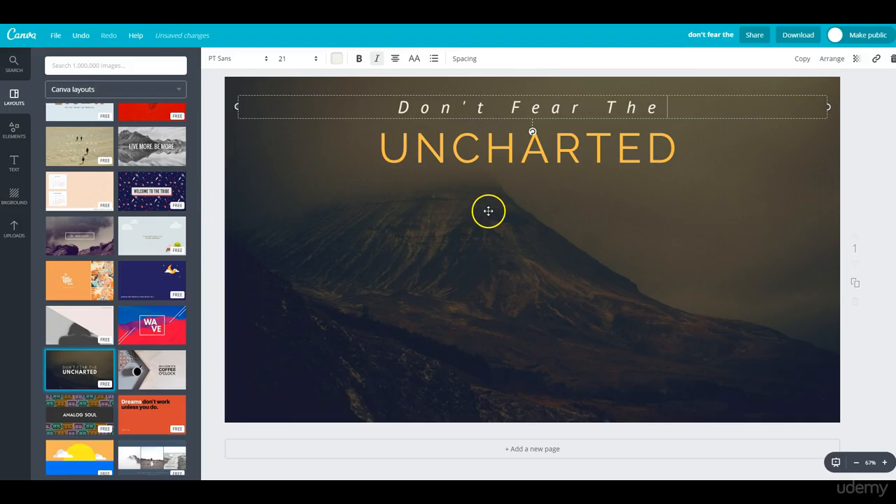
Tighten the letter spacing of "Don't Fear The" and move the line slightly down, closer to "UNCHARTED".
{"action": "left_click", "coordinate": [469, 58]}
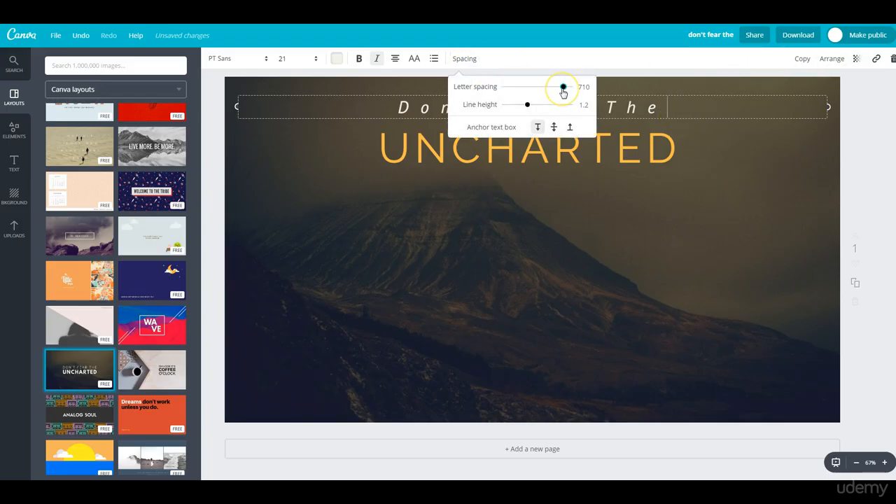
{"action": "left_click_drag", "start_coordinate": [563, 90], "coordinate": [553, 92]}
{"action": "left_click", "coordinate": [516, 198]}
{"action": "mouse_move", "coordinate": [520, 105]}
{"action": "left_mouse_down"}
{"action": "mouse_move", "coordinate": [506, 103]}
{"action": "mouse_move", "coordinate": [510, 109]}
{"action": "left_mouse_up"}
{"action": "left_click", "coordinate": [530, 239]}
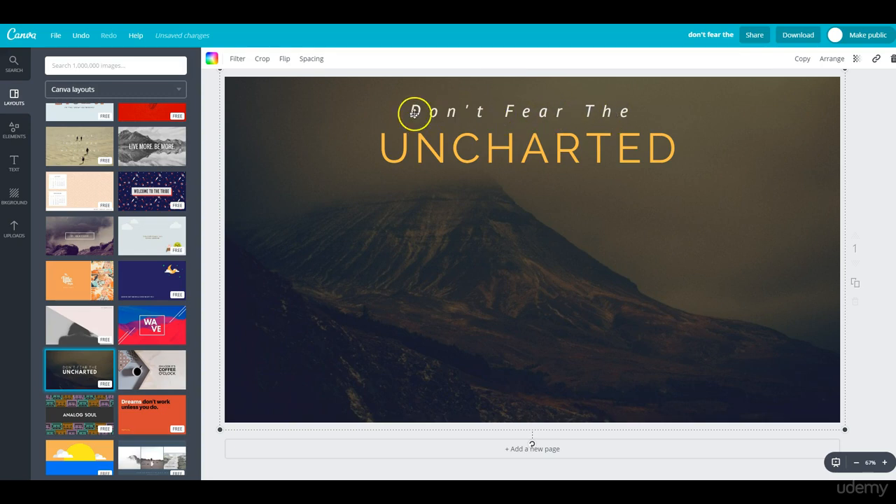
Clear all of the text in the "Don't Fear The" line.
{"action": "left_click", "coordinate": [576, 112]}
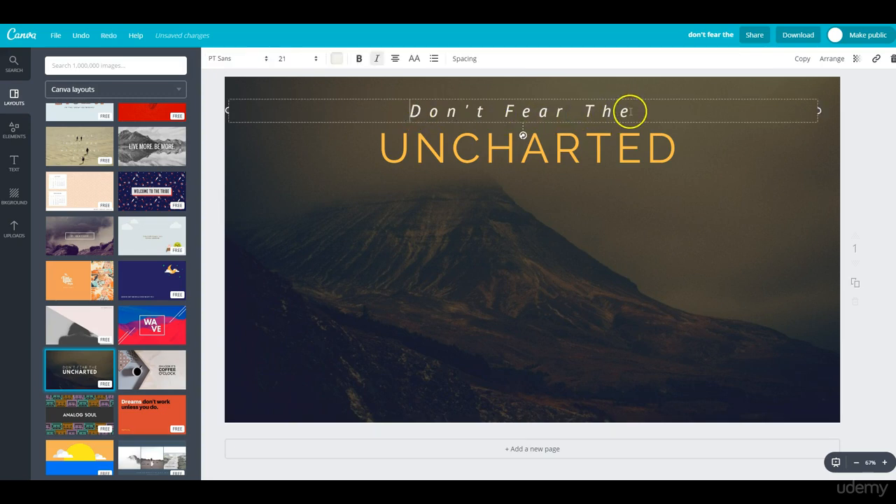
{"action": "key", "text": "BackSpace"}
{"action": "key", "text": "BackSpace"}
{"action": "key", "text": "BackSpace"}
{"action": "key", "text": "BackSpace"}
{"action": "key", "text": "BackSpace"}
{"action": "key", "text": "BackSpace"}
{"action": "key", "text": "BackSpace"}
{"action": "key", "text": "BackSpace"}
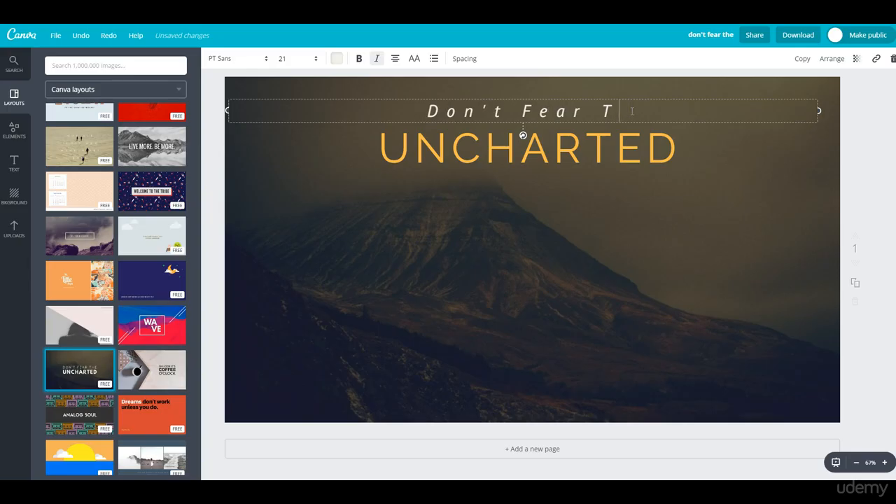
{"action": "key", "text": "BackSpace"}
{"action": "key", "text": "BackSpace"}
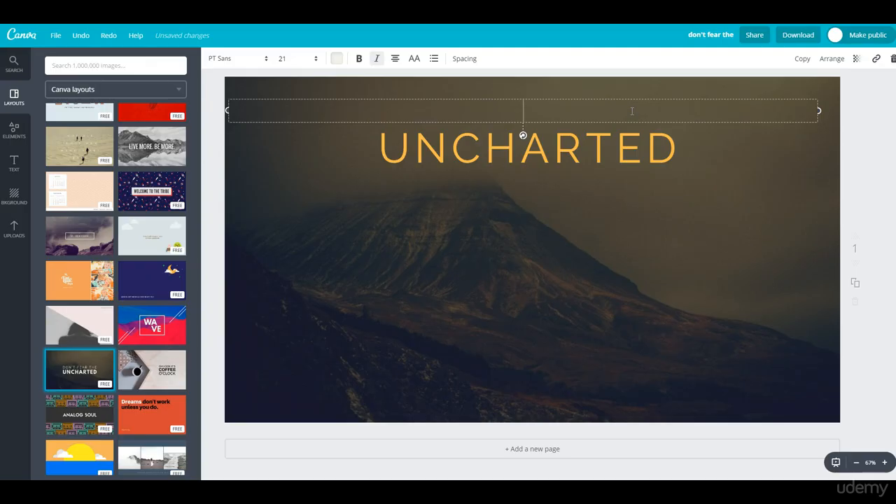
Set the emptied line's font to Allura and re-enter the text "Don't Fear The".
{"action": "left_click", "coordinate": [266, 58]}
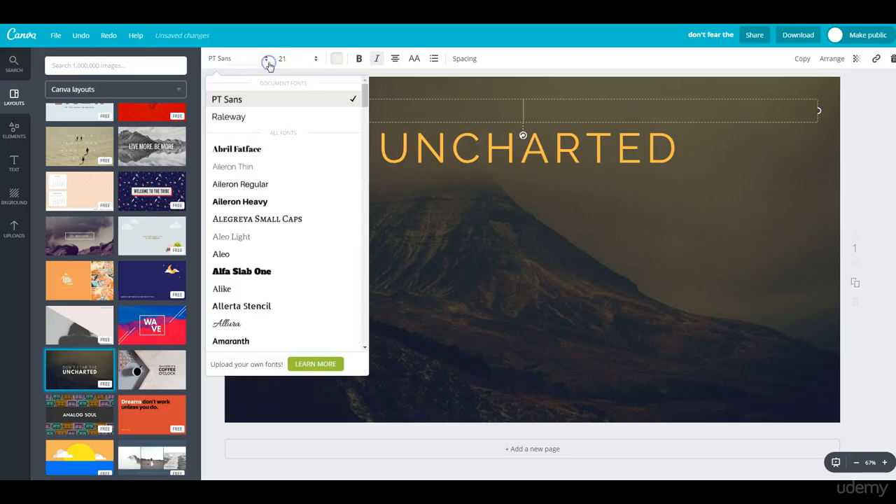
{"action": "left_click", "coordinate": [252, 322]}
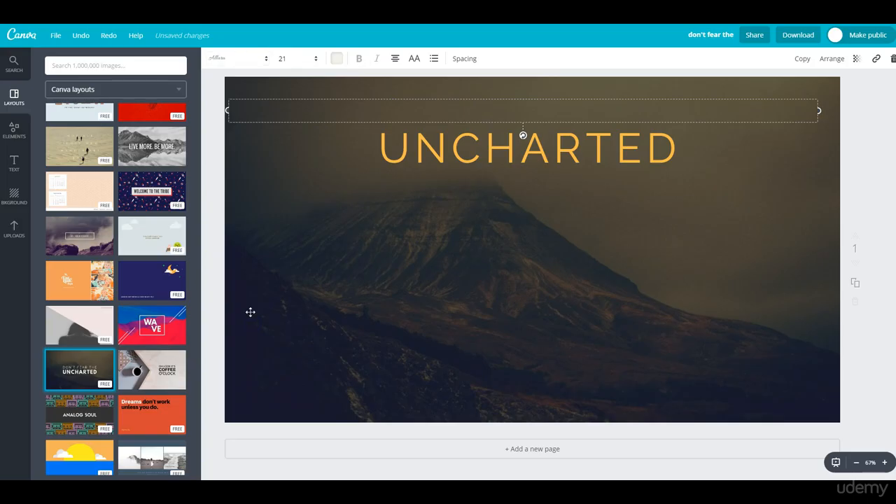
{"action": "left_click", "coordinate": [496, 115]}
{"action": "type", "text": "Don't Fear The"}
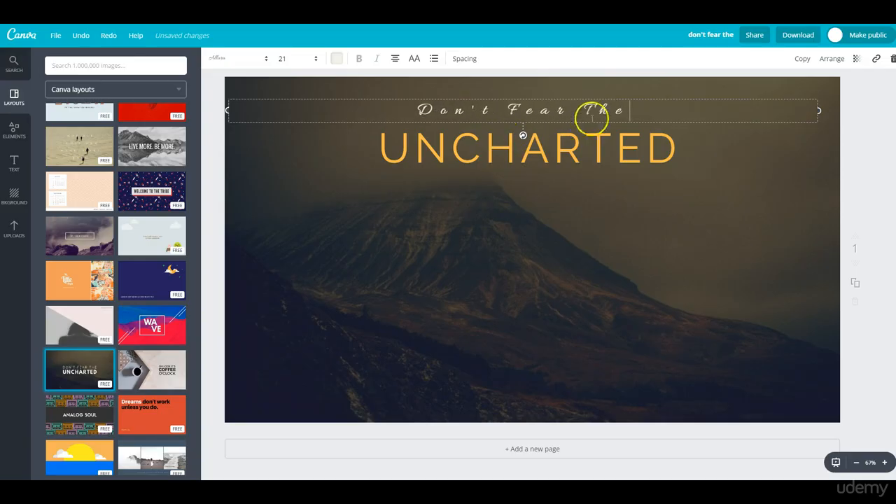
Change the font of the whole "Don't Fear The" line to Brusher.
{"action": "left_click_drag", "start_coordinate": [629, 111], "coordinate": [413, 110]}
{"action": "left_click", "coordinate": [239, 67]}
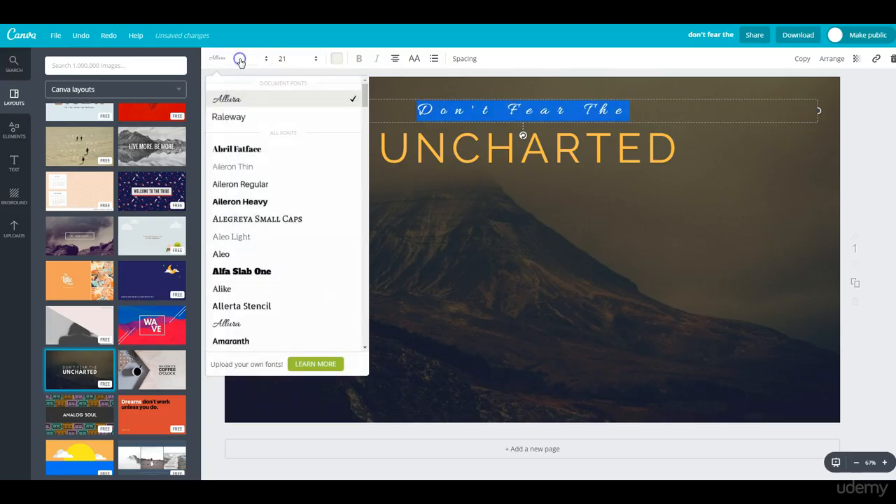
{"action": "left_click_drag", "start_coordinate": [360, 100], "coordinate": [360, 124]}
{"action": "scroll", "coordinate": [360, 124], "scroll_direction": "down", "scroll_amount": 1}
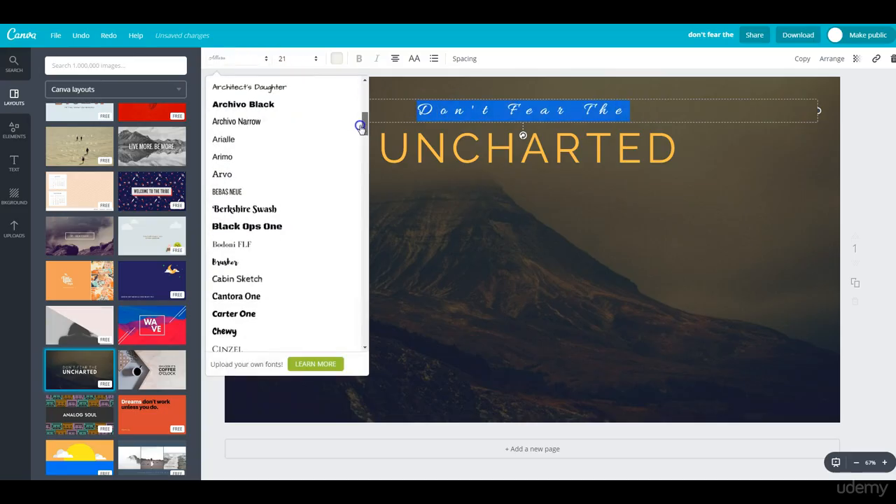
{"action": "left_click", "coordinate": [247, 256]}
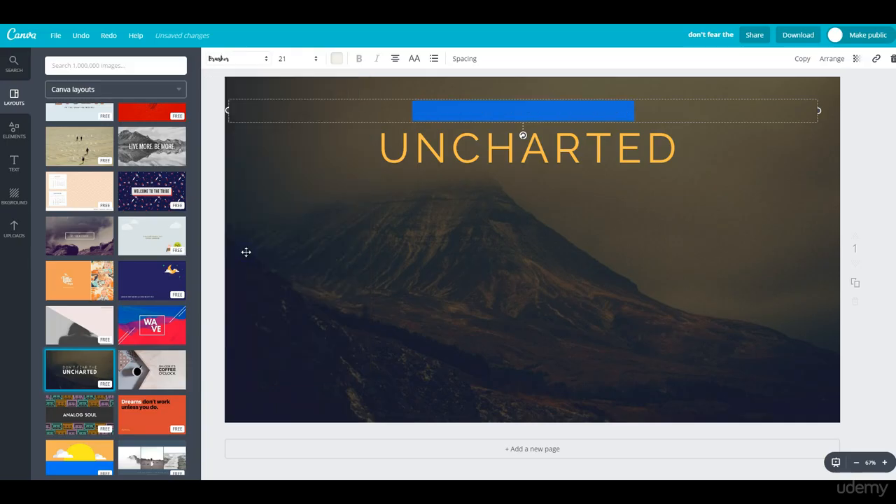
Switch the selected "Don't Fear The" text to the Knewave font.
{"action": "left_click", "coordinate": [252, 63]}
{"action": "left_click_drag", "start_coordinate": [364, 96], "coordinate": [355, 207]}
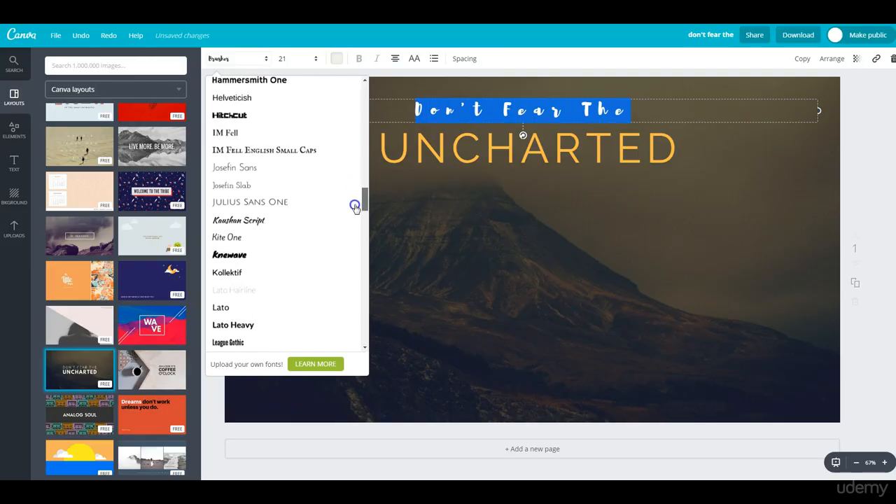
{"action": "left_click", "coordinate": [277, 253]}
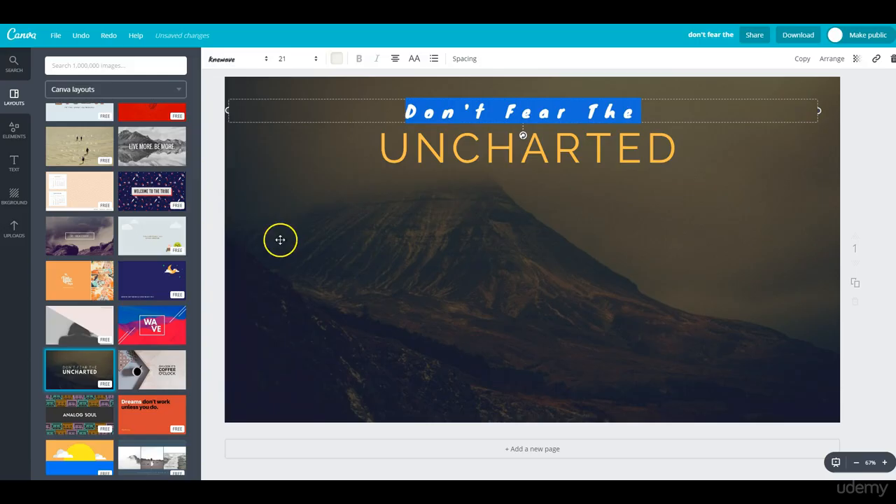
Try the Over the Rainbow font on the "Don't Fear The" line and deselect the text.
{"action": "left_click", "coordinate": [262, 60]}
{"action": "left_click", "coordinate": [365, 200]}
{"action": "left_click_drag", "start_coordinate": [365, 199], "coordinate": [360, 260]}
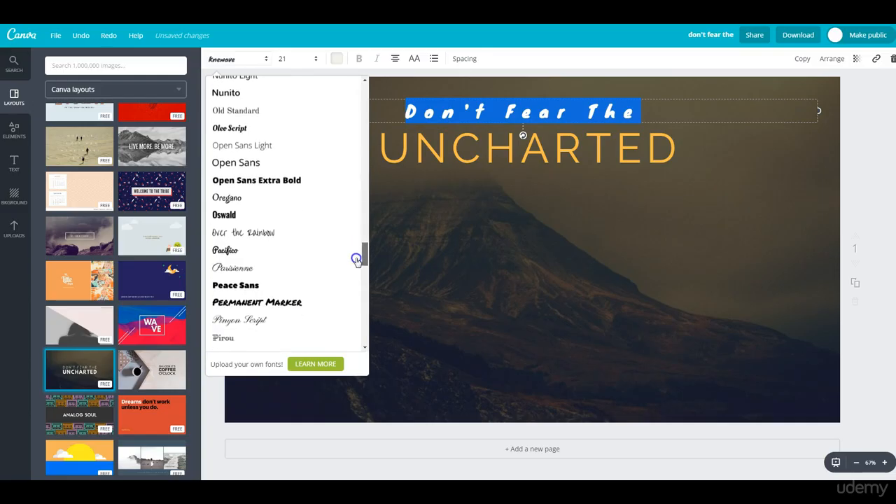
{"action": "left_click", "coordinate": [305, 237]}
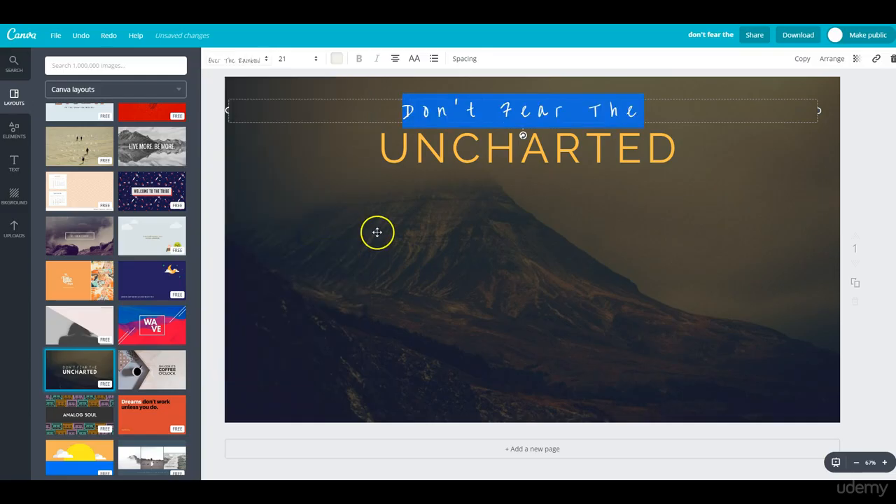
{"action": "left_click", "coordinate": [377, 233]}
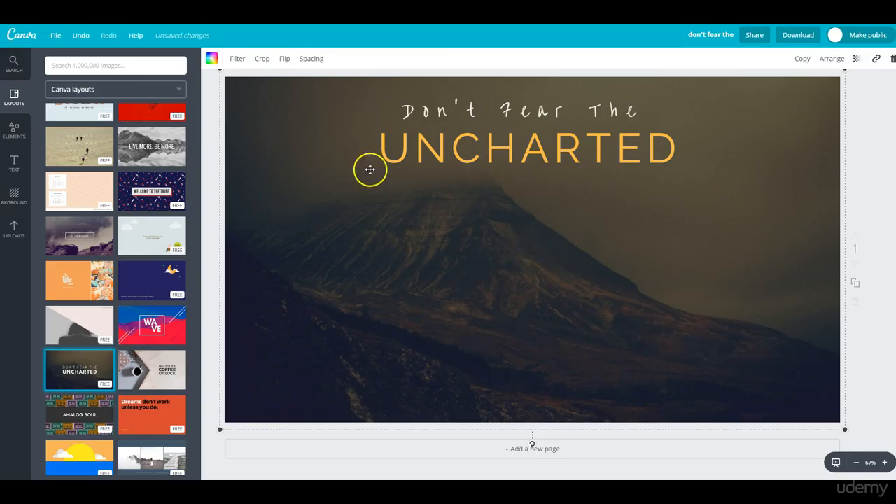
Change the "Don't Fear The" line to the Aileron Thin font and turn off its italics.
{"action": "left_click", "coordinate": [518, 112]}
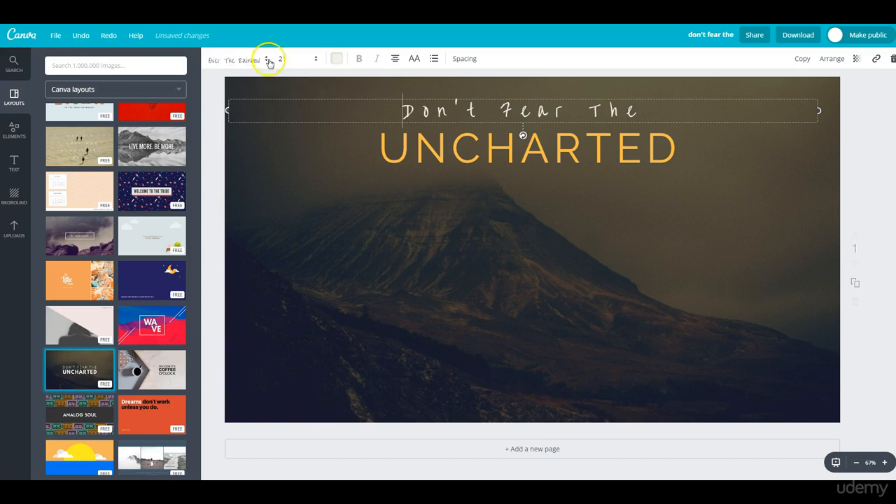
{"action": "left_click", "coordinate": [266, 61]}
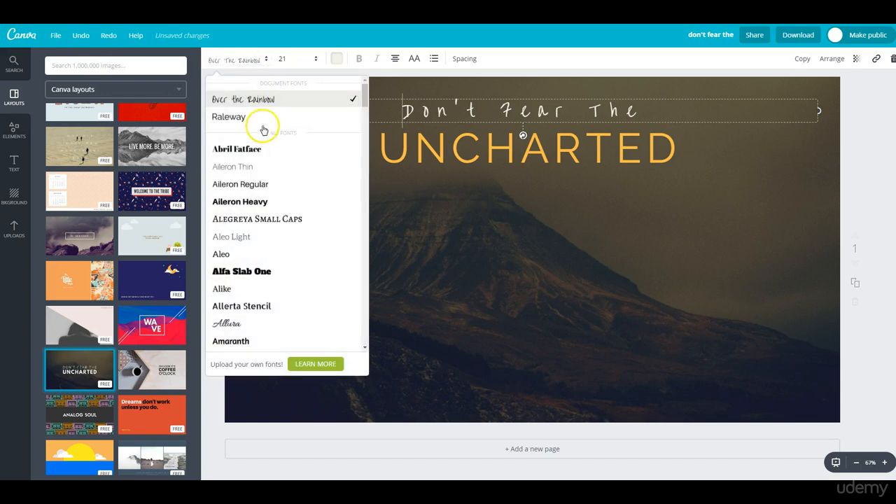
{"action": "left_click", "coordinate": [255, 167]}
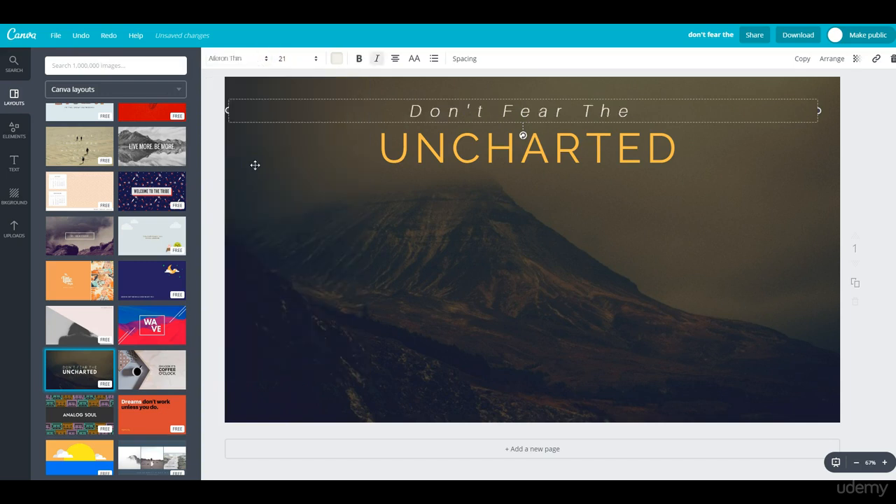
{"action": "left_click", "coordinate": [376, 59]}
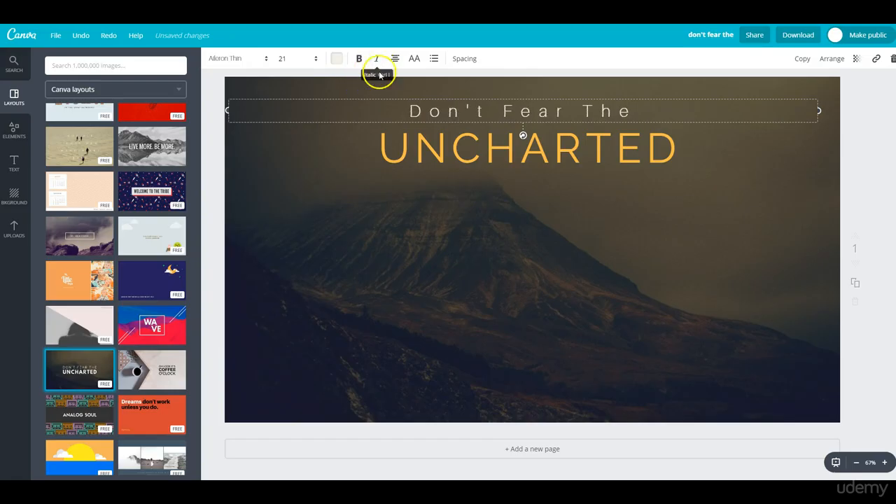
Enlarge "UNCHARTED" to size 72 and widen its text box on both sides so the word fits on one line.
{"action": "left_click", "coordinate": [413, 149]}
{"action": "left_click", "coordinate": [313, 59]}
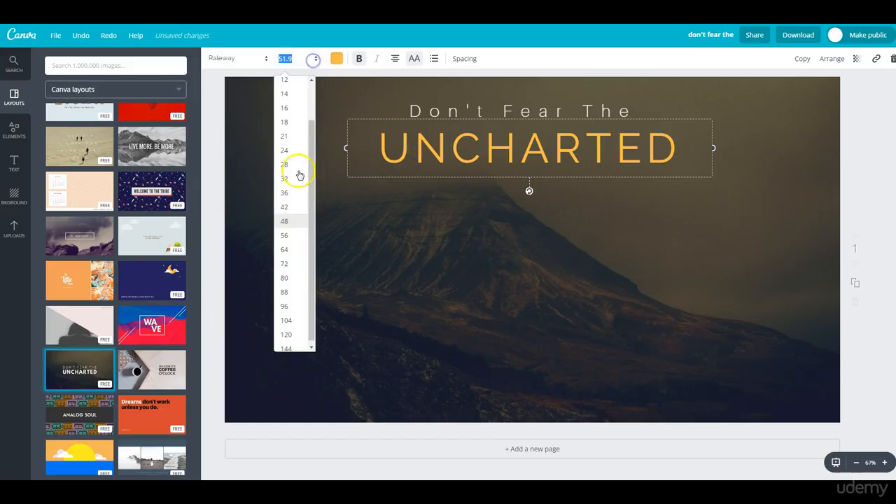
{"action": "left_click", "coordinate": [285, 264]}
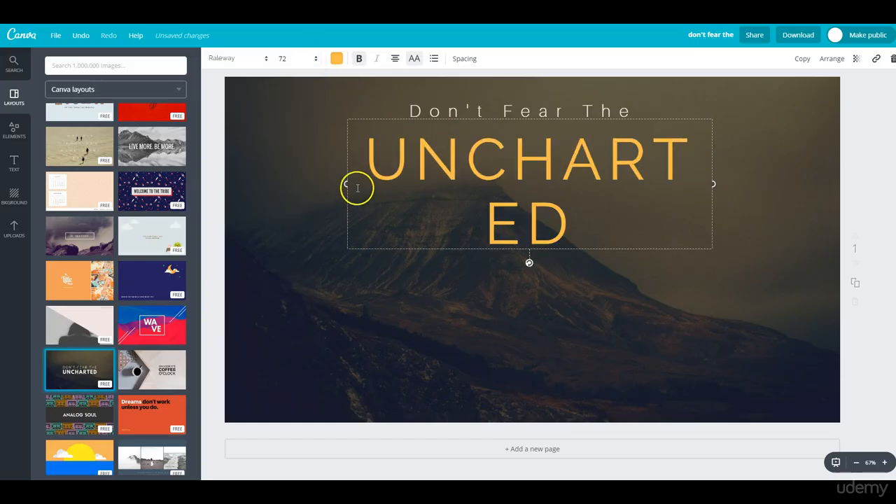
{"action": "left_click_drag", "start_coordinate": [344, 184], "coordinate": [289, 185]}
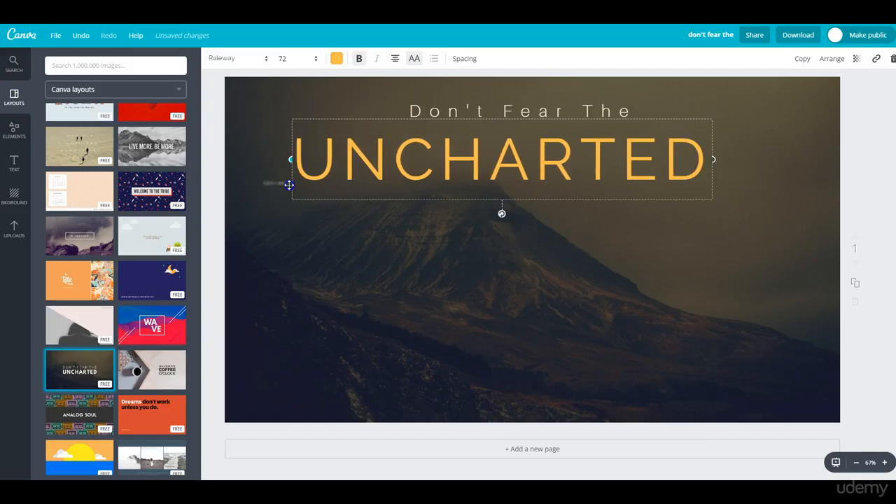
{"action": "left_click_drag", "start_coordinate": [713, 160], "coordinate": [758, 158]}
{"action": "left_click", "coordinate": [596, 226]}
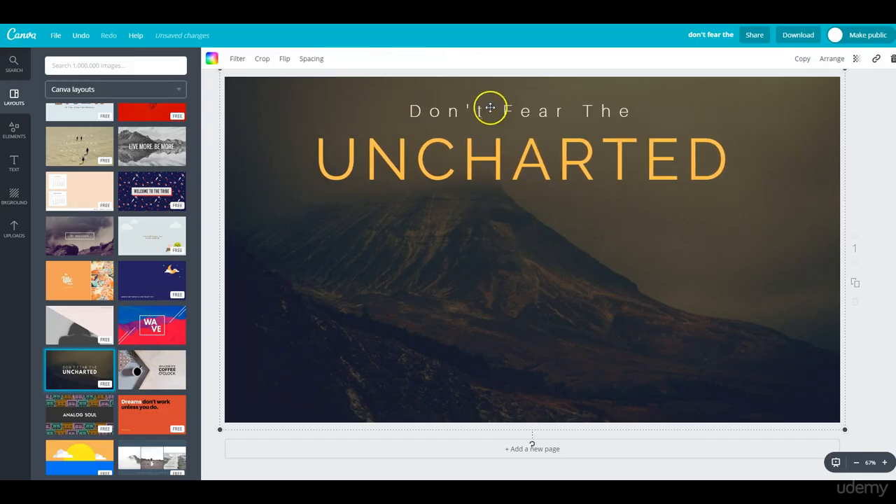
Left-align "Don't Fear The" in a box narrowed to start at the U of "UNCHARTED", and move "UNCHARTED" up directly beneath it.
{"action": "left_click", "coordinate": [233, 114]}
{"action": "left_click_drag", "start_coordinate": [228, 110], "coordinate": [320, 111]}
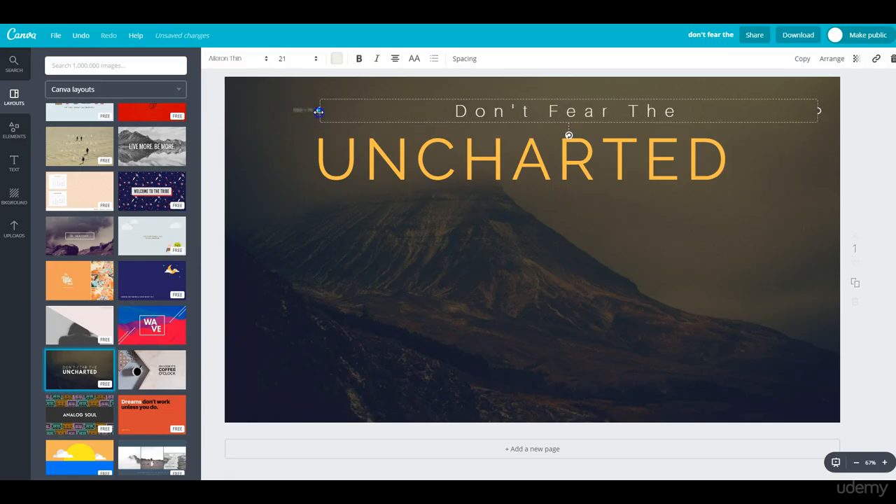
{"action": "left_click", "coordinate": [395, 59]}
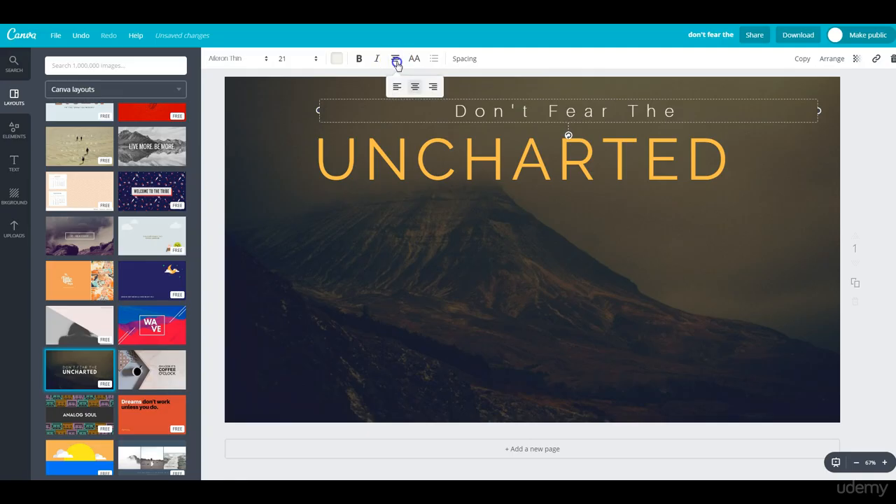
{"action": "left_click", "coordinate": [395, 87]}
{"action": "left_click", "coordinate": [412, 240]}
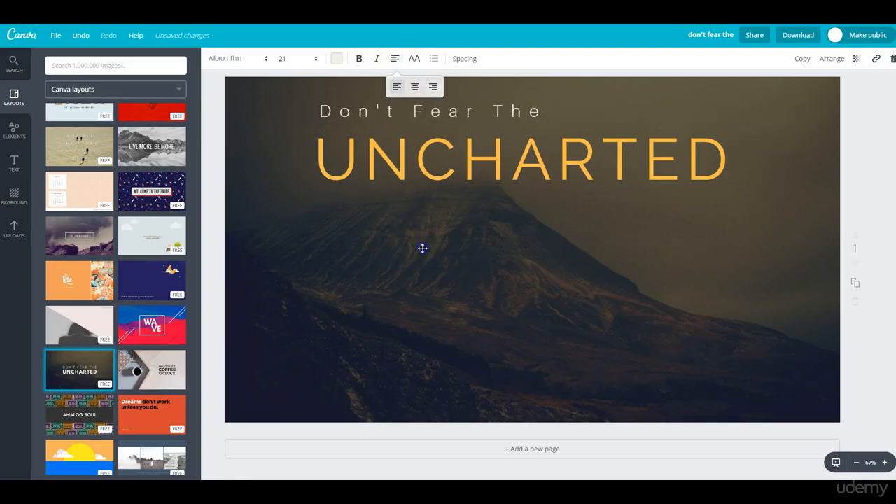
{"action": "left_click_drag", "start_coordinate": [380, 170], "coordinate": [384, 158]}
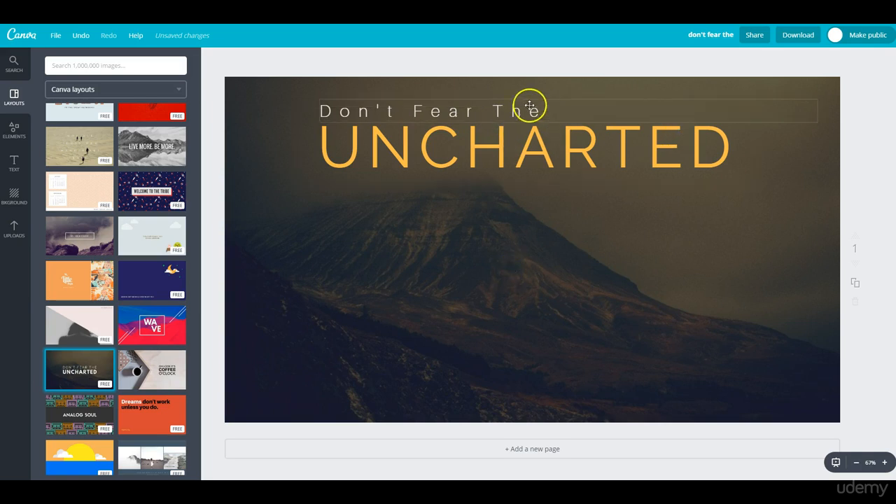
Right-align the "Don't Fear The" line within its text box.
{"action": "left_click", "coordinate": [483, 109]}
{"action": "left_click", "coordinate": [396, 59]}
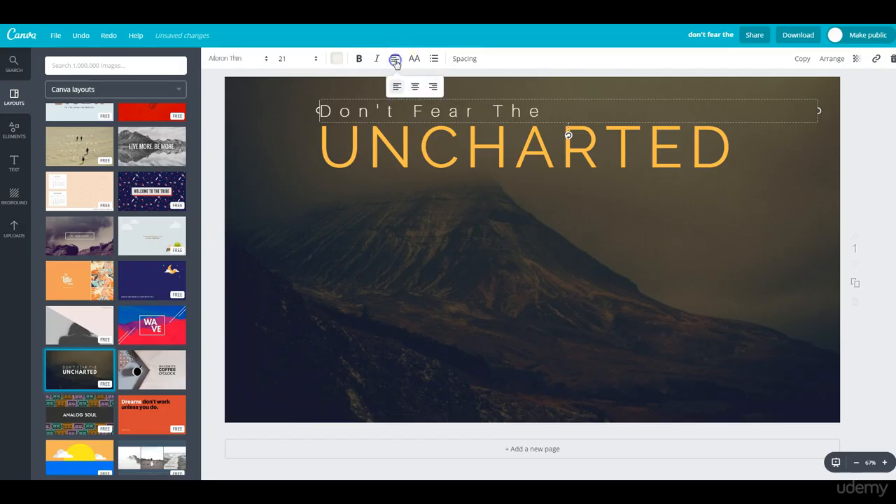
{"action": "left_click", "coordinate": [433, 86]}
{"action": "left_click", "coordinate": [517, 243]}
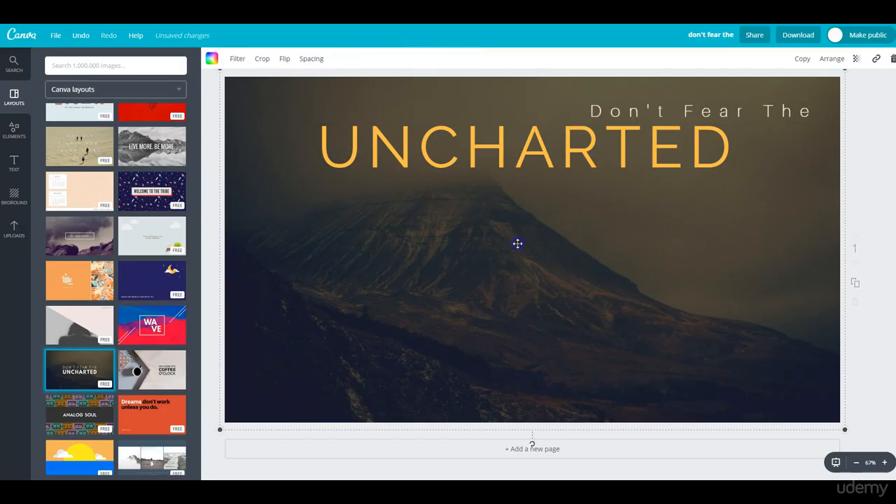
Return the "Don't Fear The" line to left alignment, above the start of "UNCHARTED".
{"action": "left_click", "coordinate": [732, 115]}
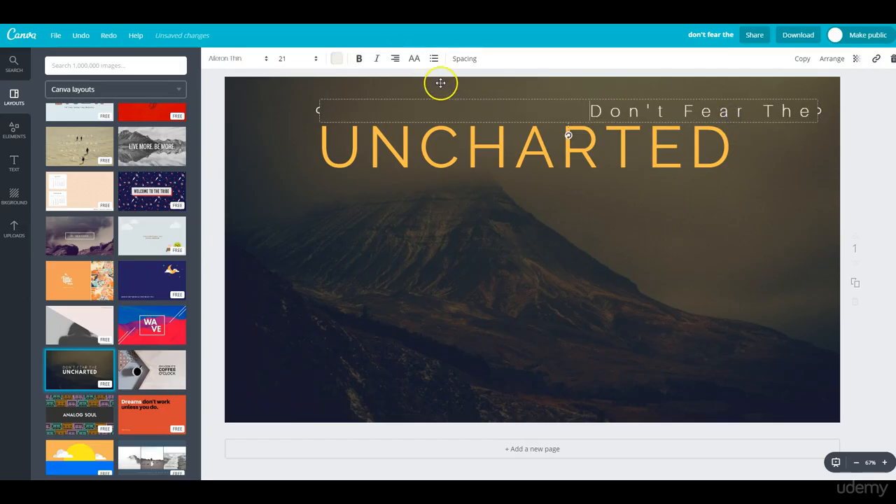
{"action": "left_click", "coordinate": [400, 62]}
{"action": "left_click", "coordinate": [396, 86]}
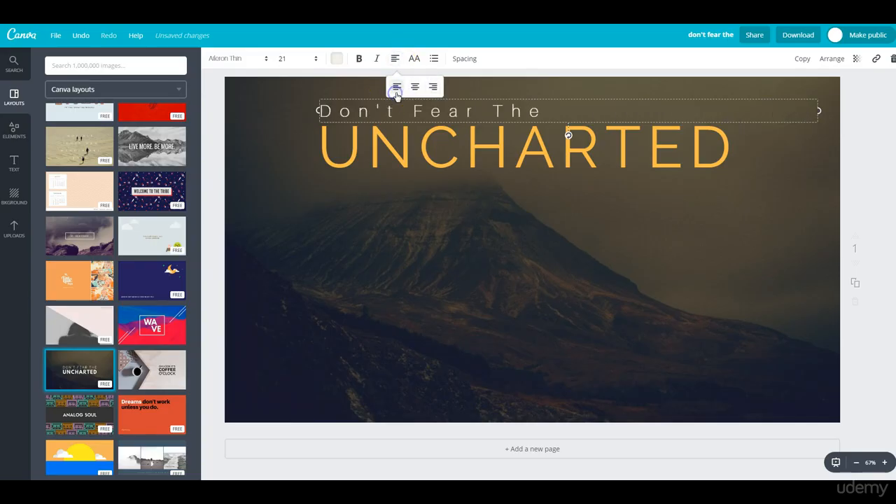
{"action": "left_click", "coordinate": [430, 242]}
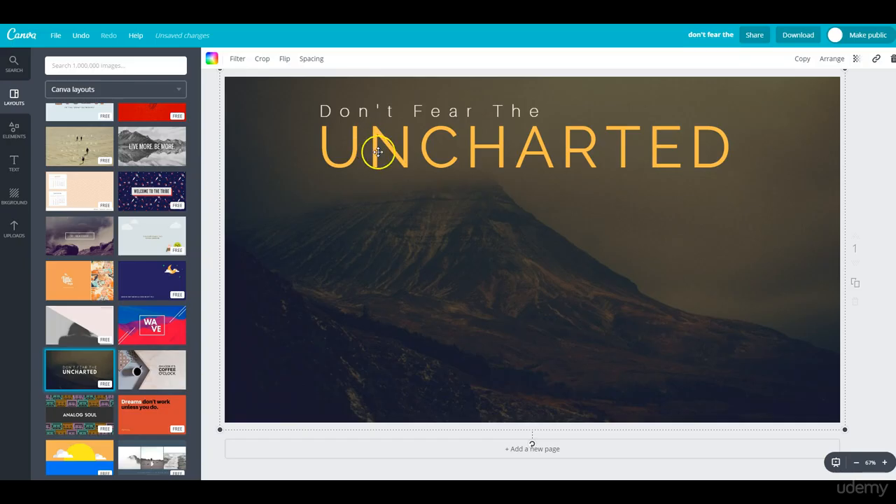
Change the font of "UNCHARTED" to Alfa Slab One and set its size to 64 so it fits on one line.
{"action": "left_click", "coordinate": [672, 151]}
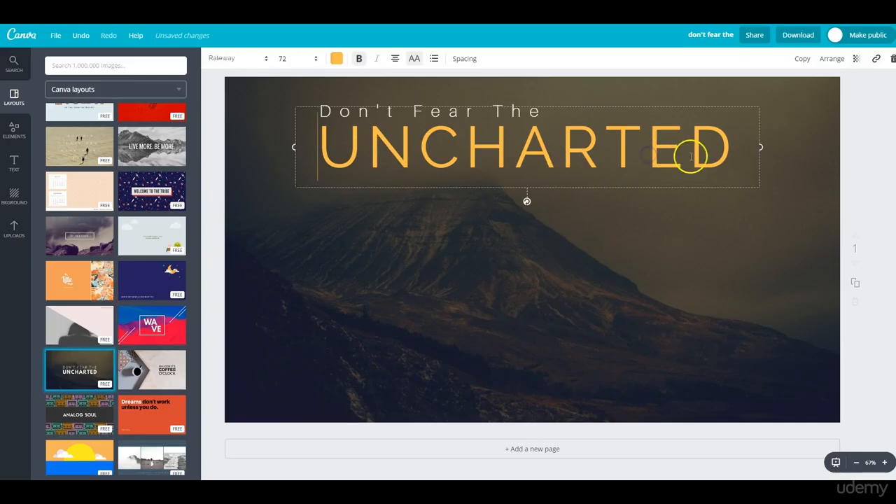
{"action": "left_click", "coordinate": [266, 58]}
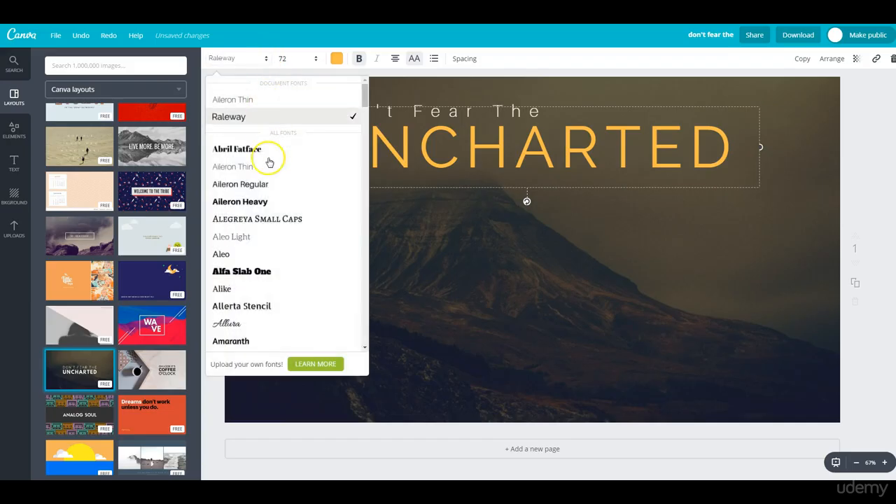
{"action": "left_click", "coordinate": [256, 272]}
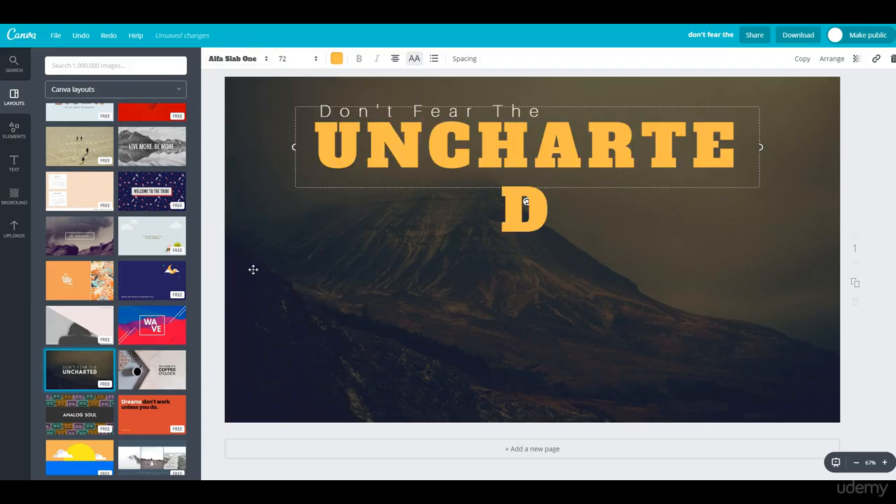
{"action": "left_click", "coordinate": [315, 60]}
{"action": "left_click", "coordinate": [285, 245]}
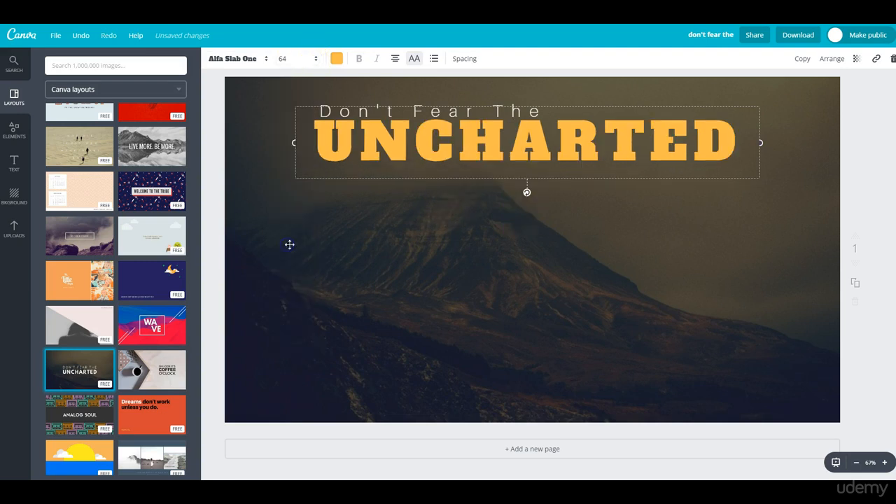
Nudge "UNCHARTED" right and slightly down so its U lines up with the start of "Don't Fear The".
{"action": "left_click", "coordinate": [442, 260]}
{"action": "left_click_drag", "start_coordinate": [482, 152], "coordinate": [489, 152]}
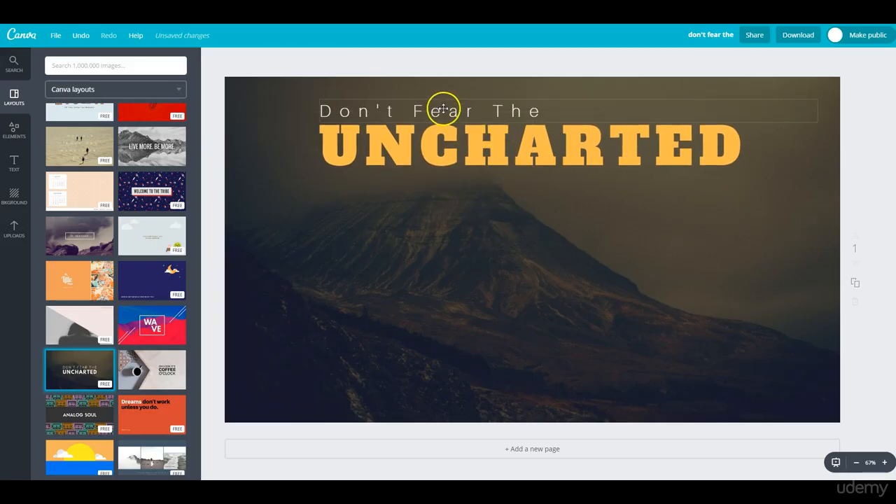
Change the font of "UNCHARTED" to Arimo and turn off its italic style.
{"action": "left_click", "coordinate": [477, 155]}
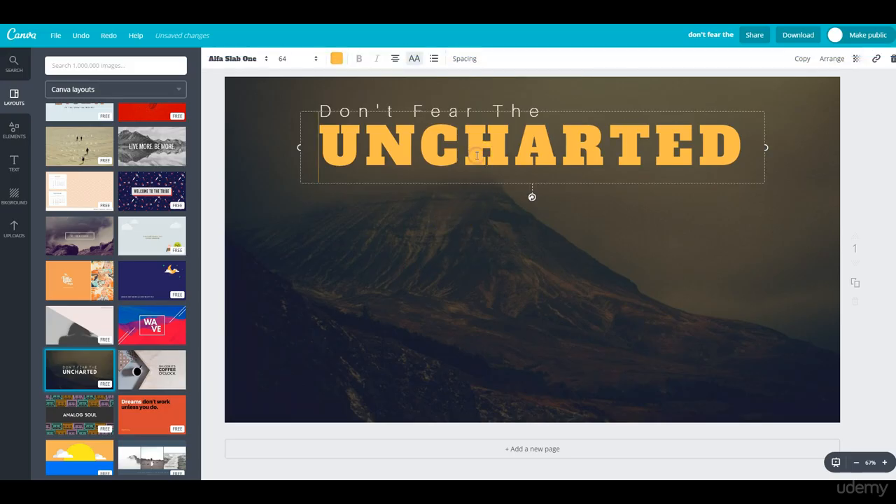
{"action": "left_click", "coordinate": [265, 62]}
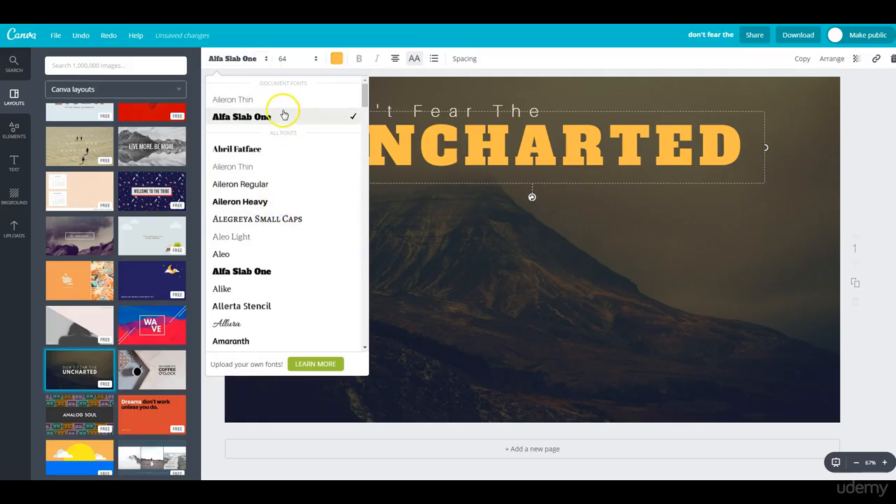
{"action": "scroll", "coordinate": [271, 277], "scroll_direction": "down", "scroll_amount": 3}
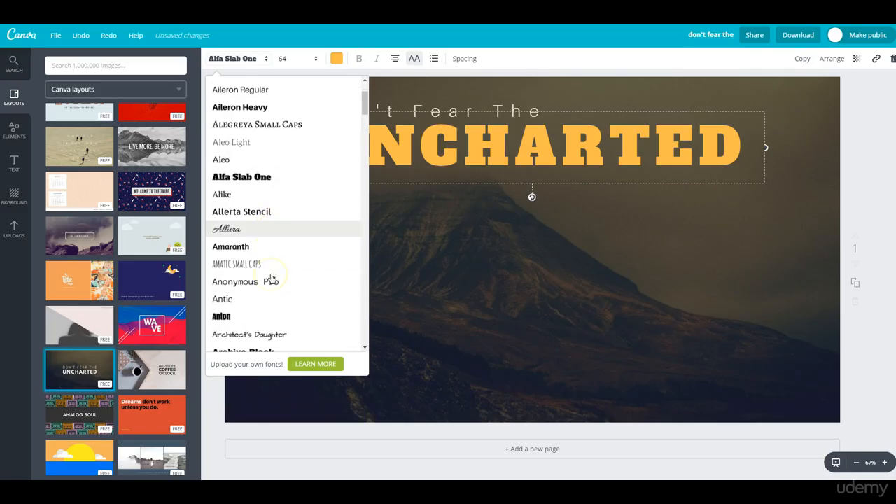
{"action": "scroll", "coordinate": [266, 284], "scroll_direction": "down", "scroll_amount": 3}
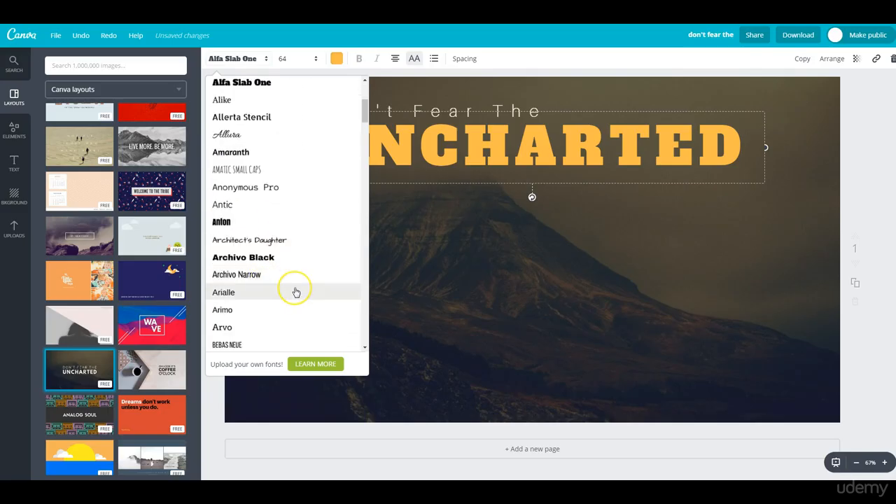
{"action": "scroll", "coordinate": [294, 290], "scroll_direction": "down", "scroll_amount": 2}
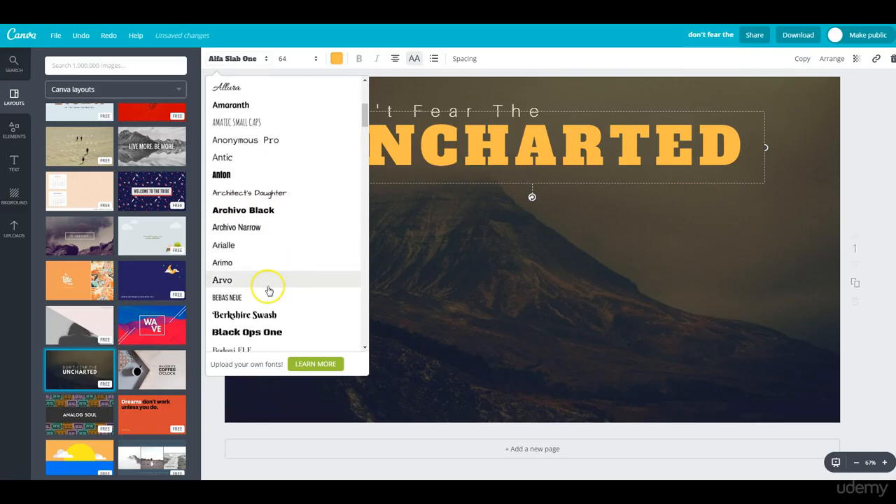
{"action": "left_click", "coordinate": [255, 266]}
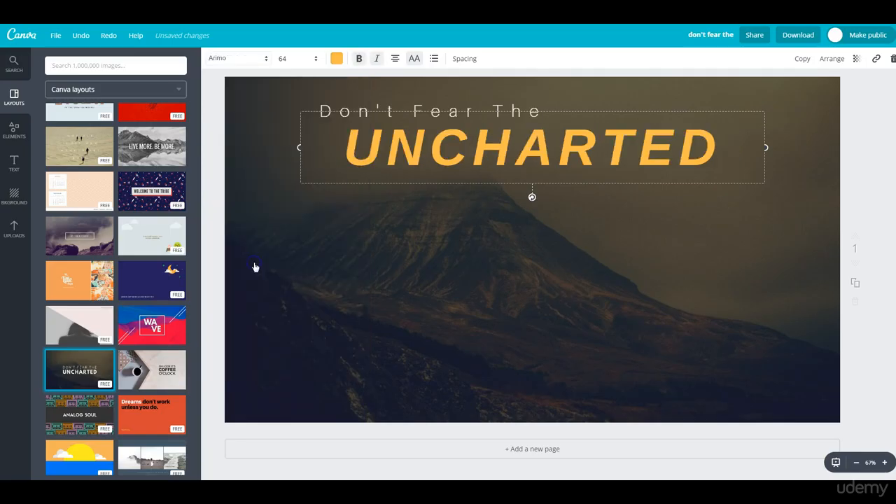
{"action": "left_click", "coordinate": [376, 59]}
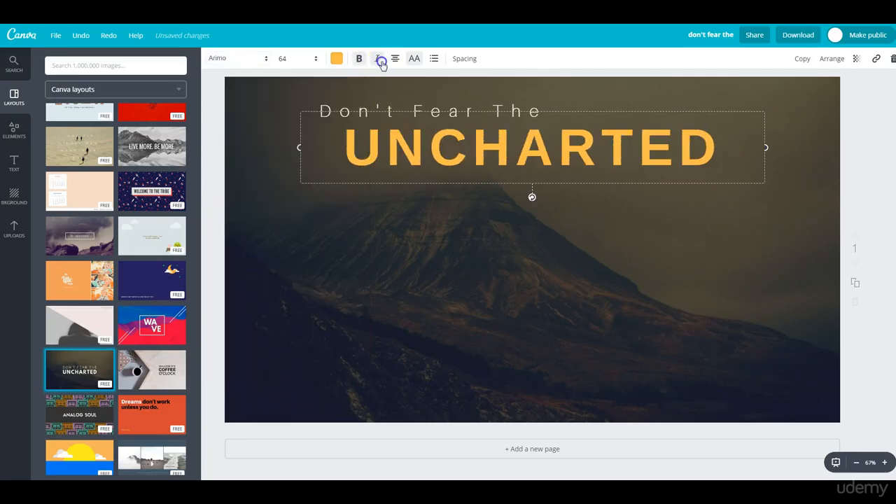
Move "UNCHARTED" up and left so it sits directly beneath "Don't Fear The" with their left edges aligned, then deselect it.
{"action": "left_click", "coordinate": [453, 217]}
{"action": "left_click_drag", "start_coordinate": [450, 160], "coordinate": [436, 144]}
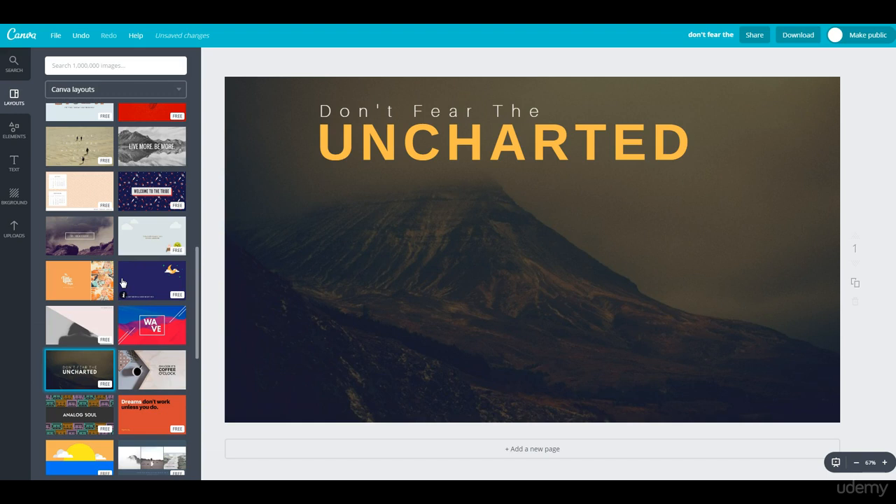
{"action": "left_click", "coordinate": [327, 220]}
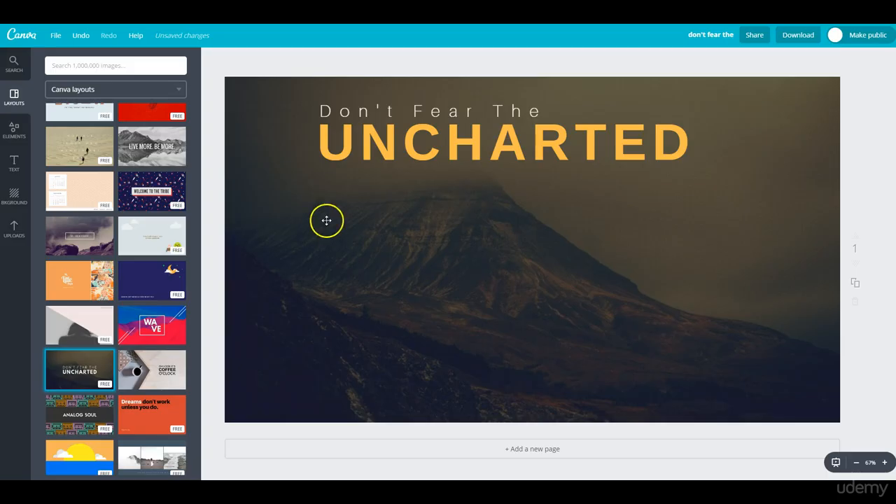